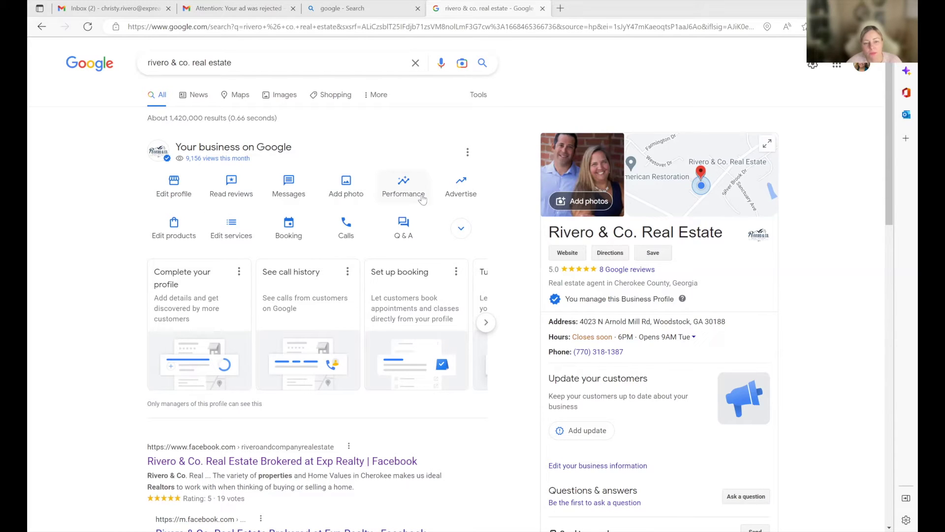
Send ad clicks to the website instead of the Business Profile, and load riveroandco.exprealty.com in a new tab.
left_click(457, 186)
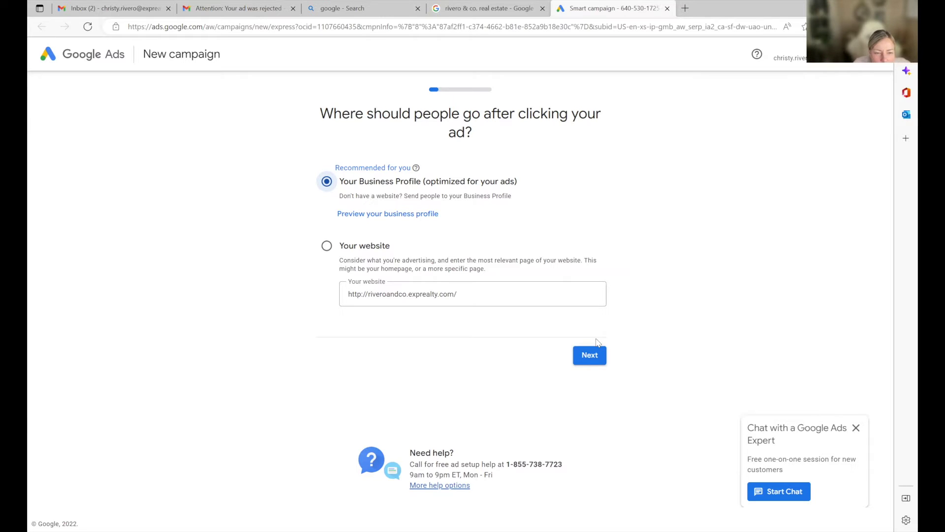
left_click(327, 245)
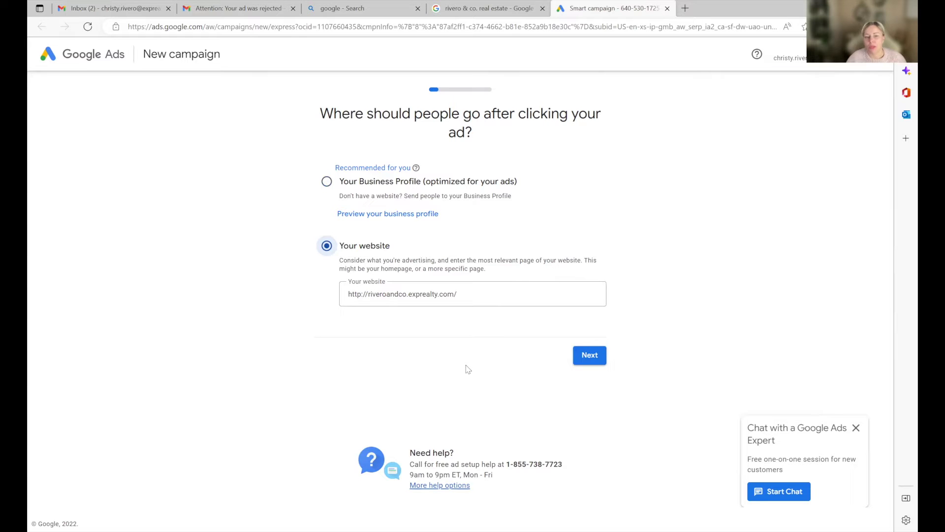
left_click(684, 8)
type("rivero")
key("Return")
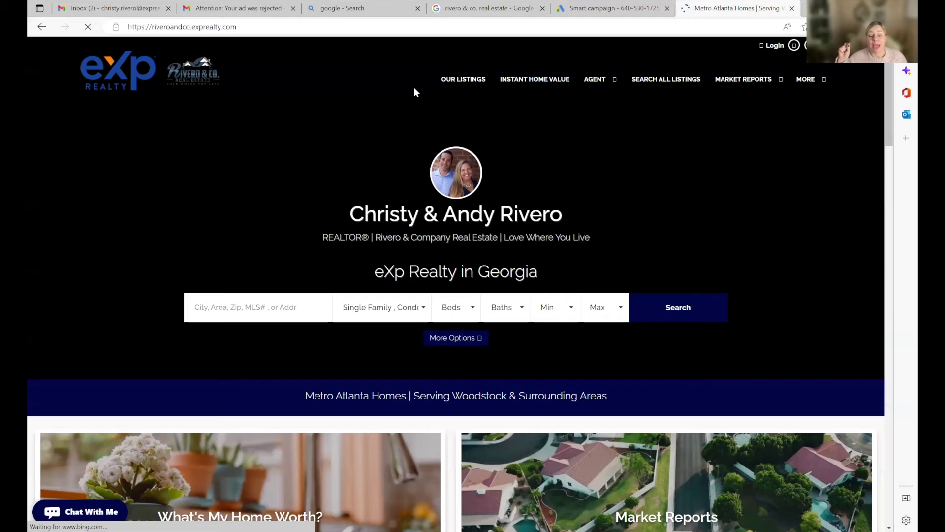
Go to the kvCORE platform from the address bar.
left_click(278, 27)
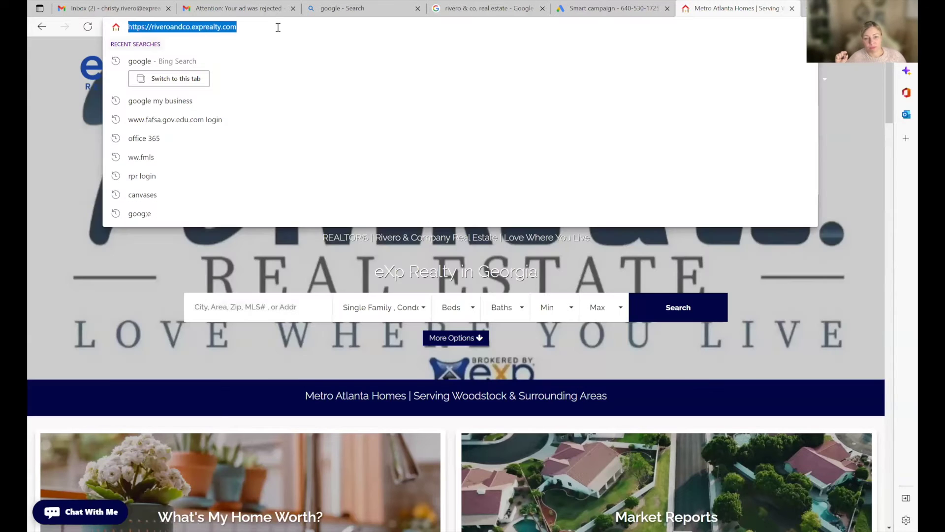
type("kvcore")
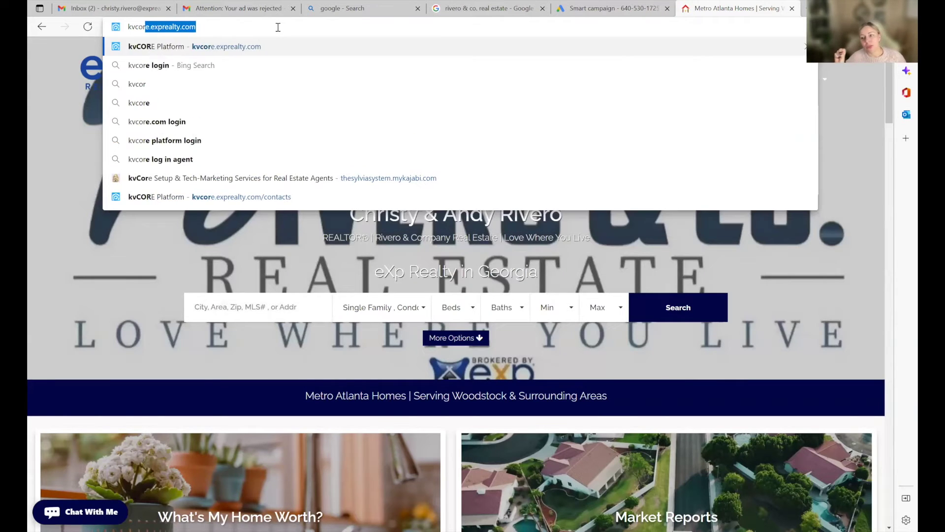
key("Return")
left_click_drag(241, 27, 137, 22)
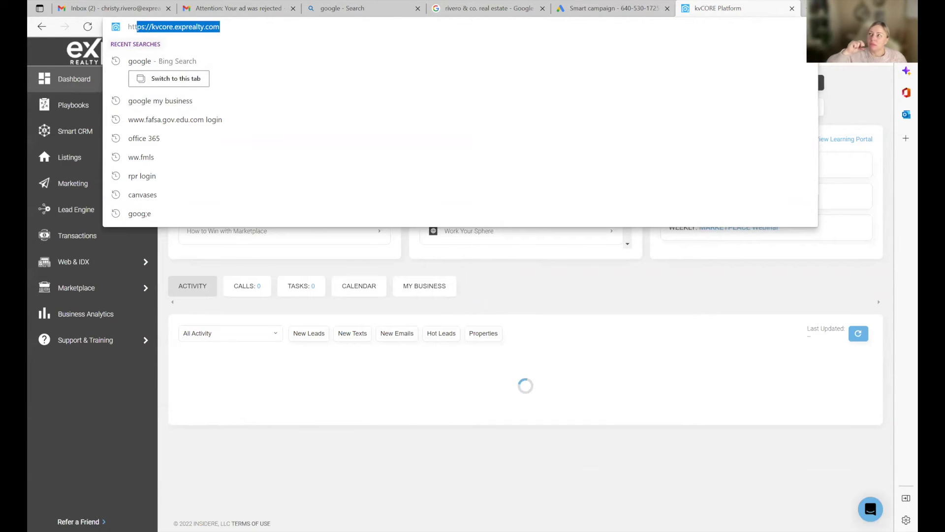
left_click(547, 452)
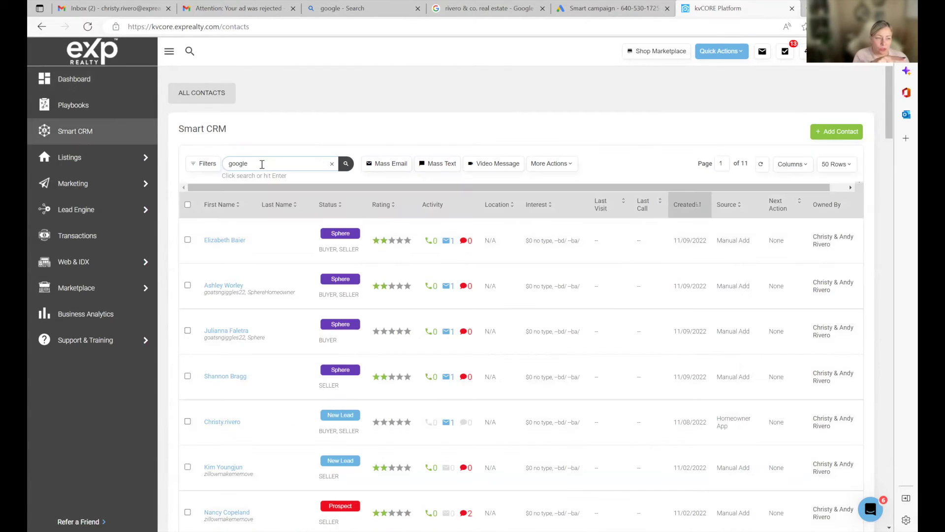
Search the Marketing campaigns for 'google' to find the Google Seller Campaign.
left_click(123, 183)
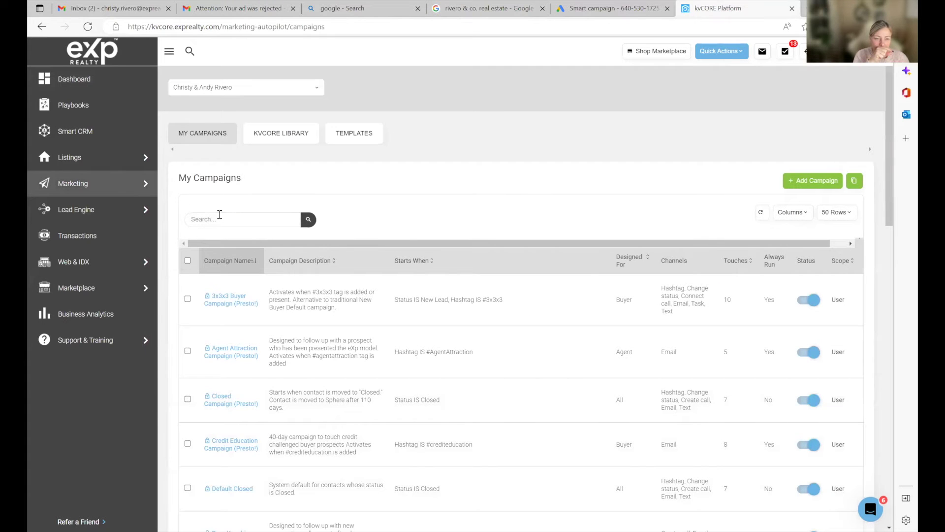
left_click(219, 221)
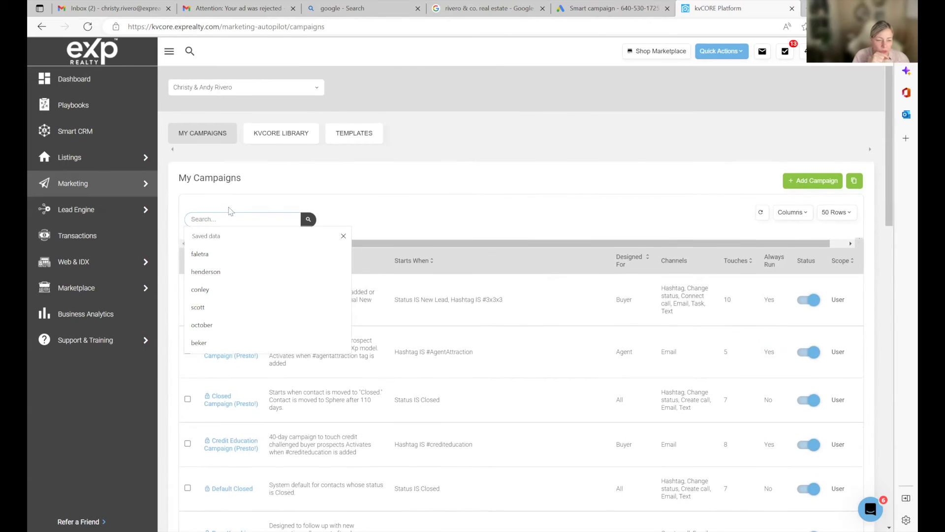
type("google")
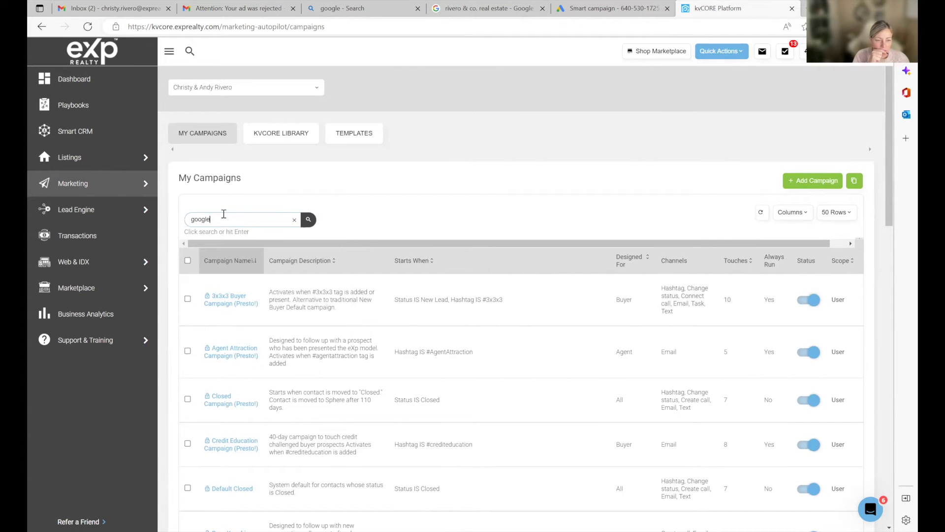
left_click(308, 219)
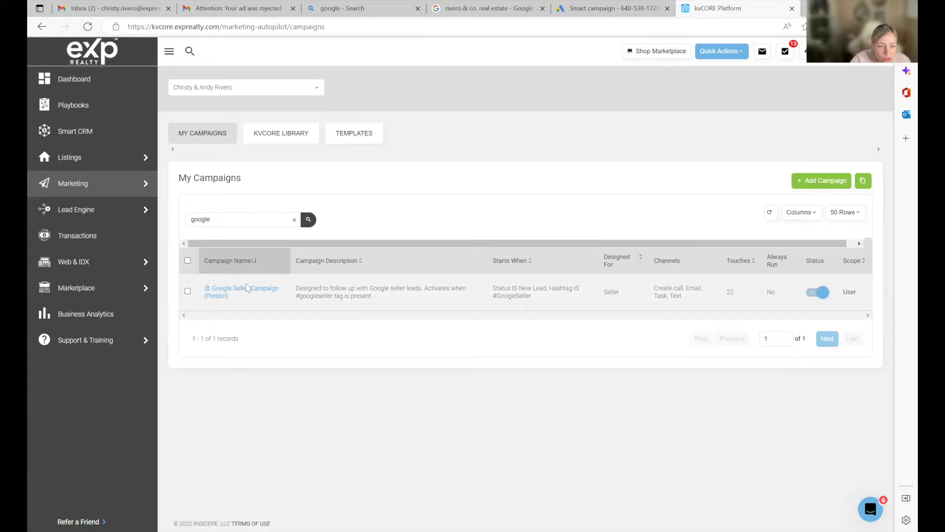
Open the Google Seller Campaign (Presto!) and review its scheduled texts, emails, calls and tasks.
left_click(261, 292)
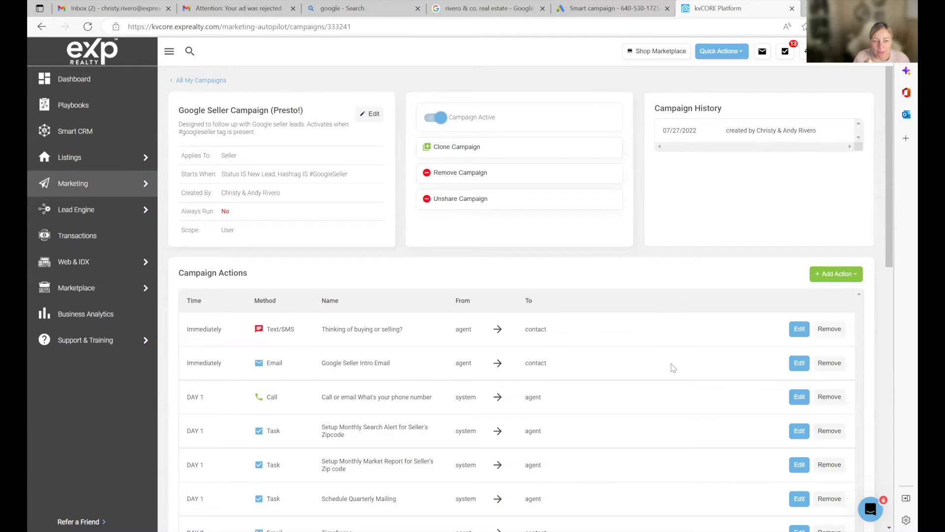
scroll(674, 366, "down", 3)
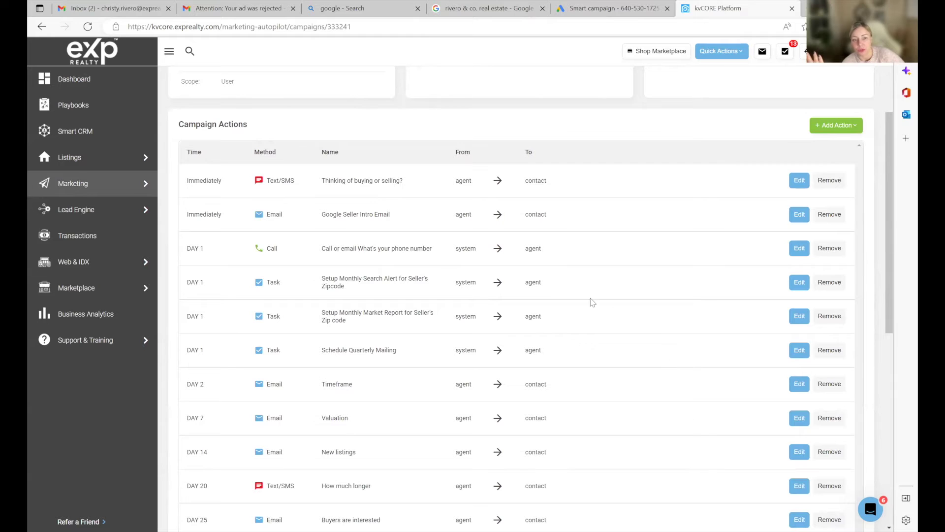
scroll(636, 313, "up", 3)
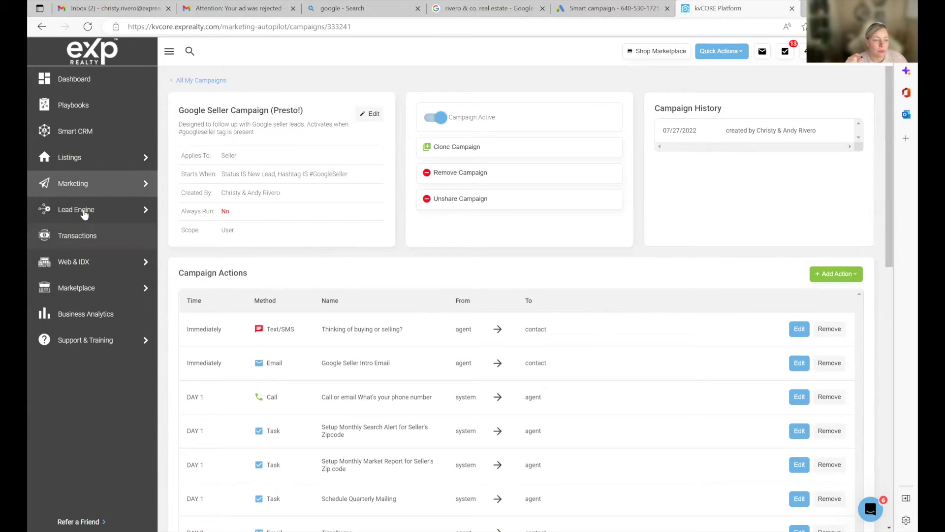
mouse_move(76, 209)
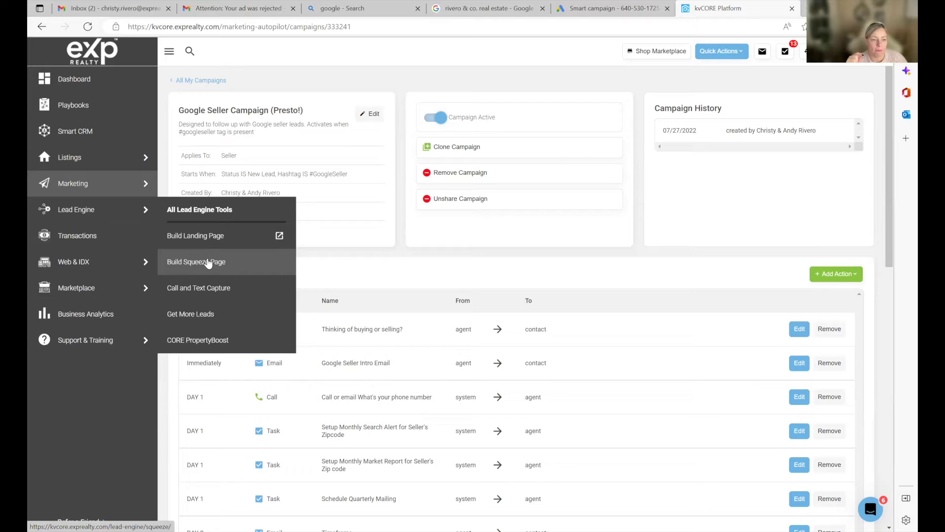
Start a Seller Squeeze page with source Google and hashtag googleseller.
left_click(208, 263)
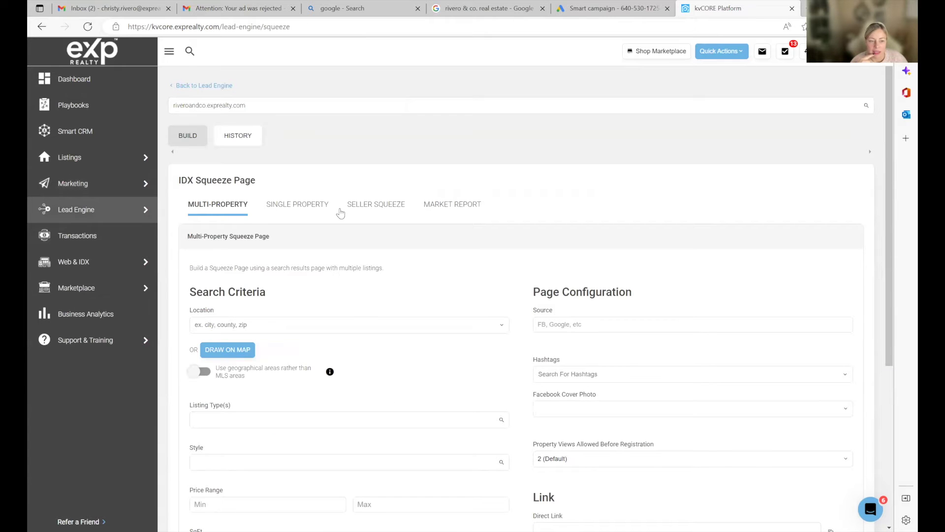
left_click(373, 205)
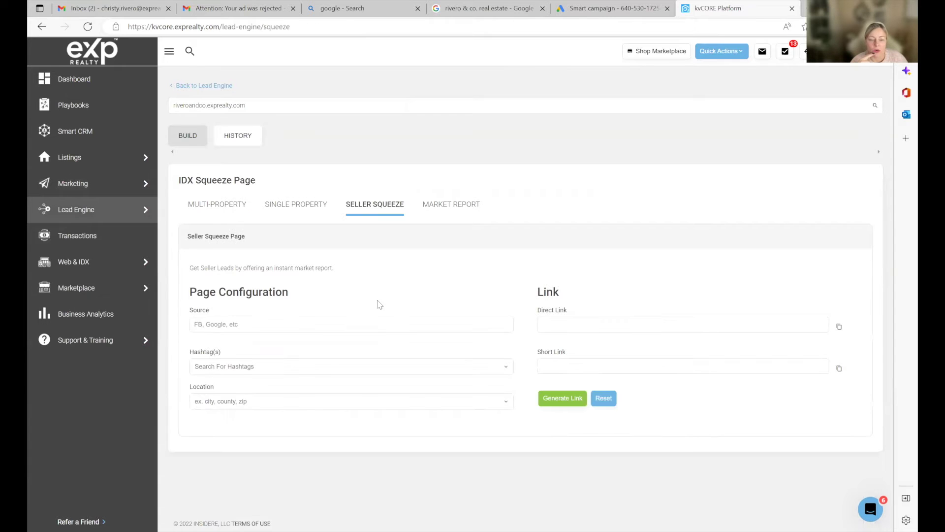
left_click(279, 326)
type("Google")
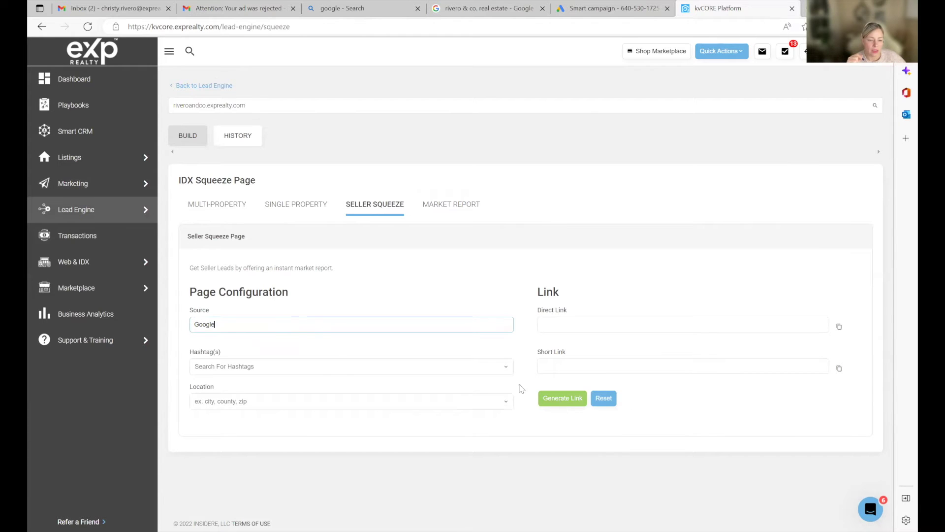
left_click(319, 368)
type("g")
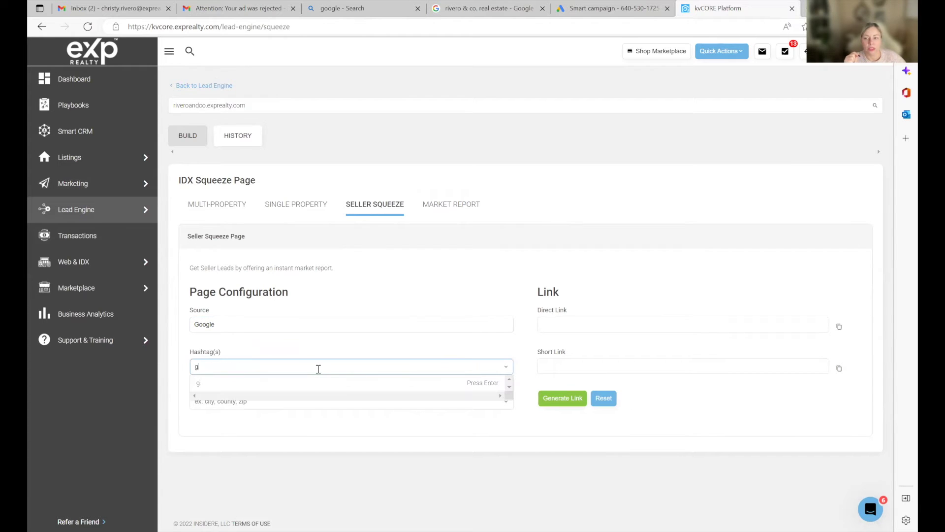
type("oogleseller")
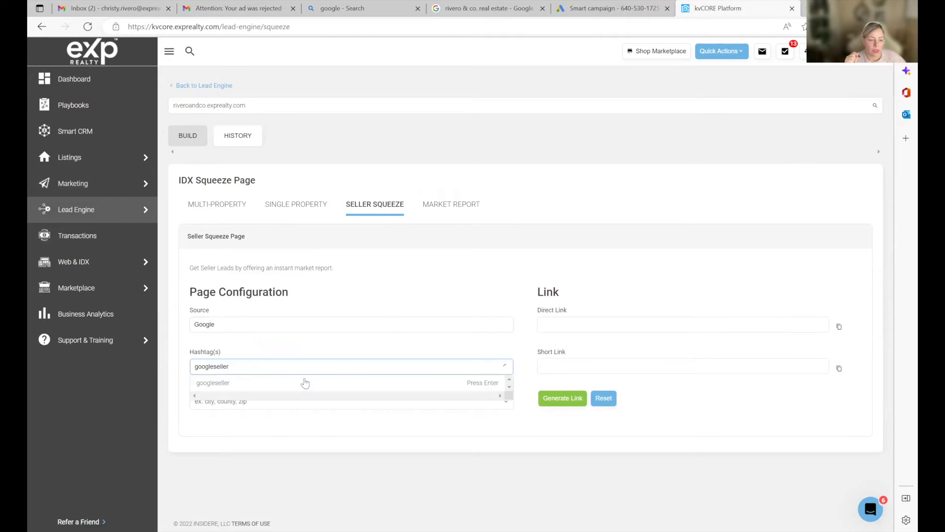
left_click(305, 382)
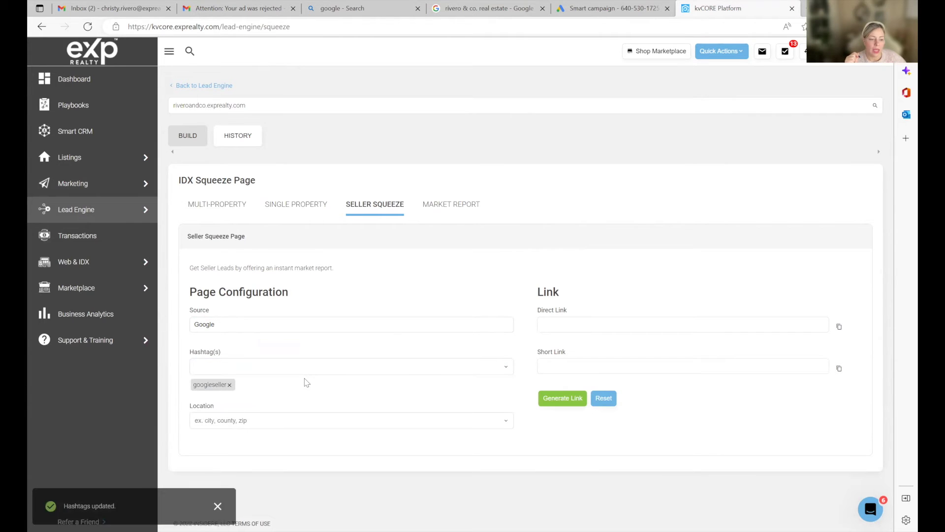
Set the location to County: Cherokee, GA, generate the links, and select the direct link.
left_click(292, 423)
type("30188")
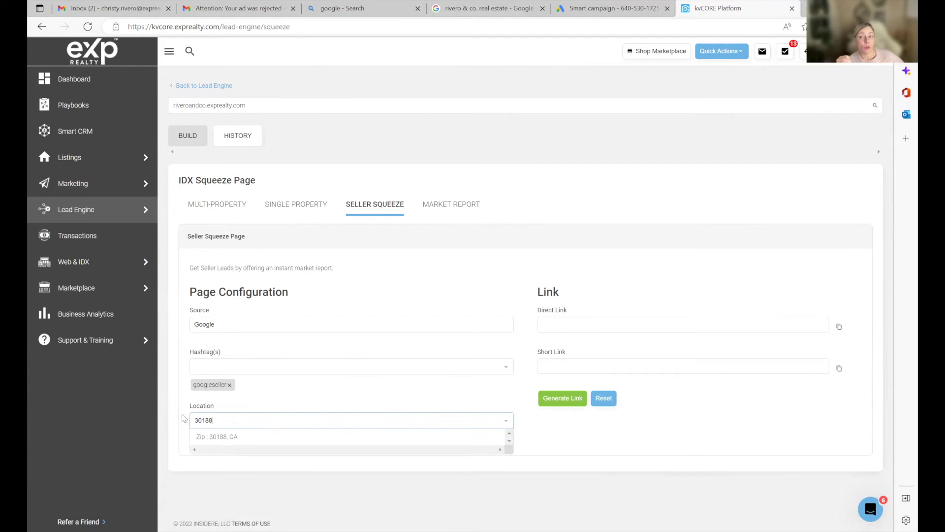
left_click_drag(292, 423, 171, 421)
type("cherok")
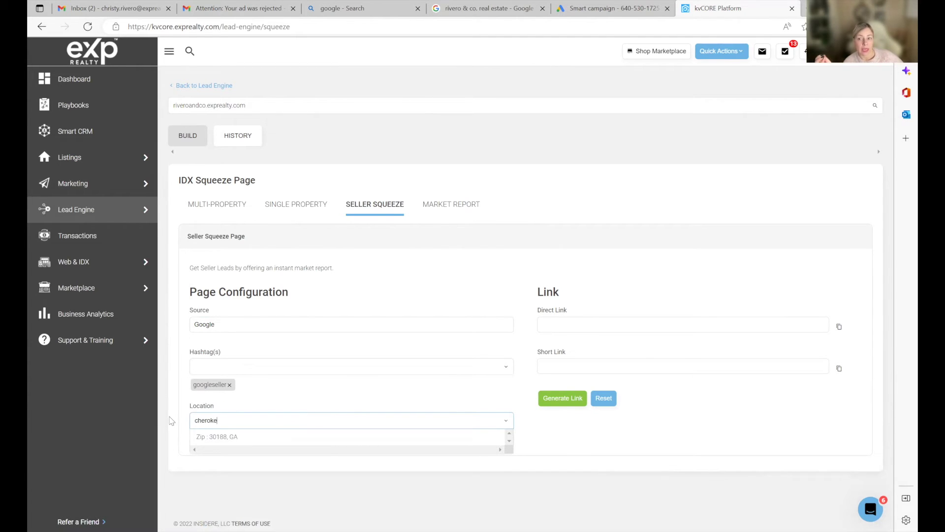
type("e")
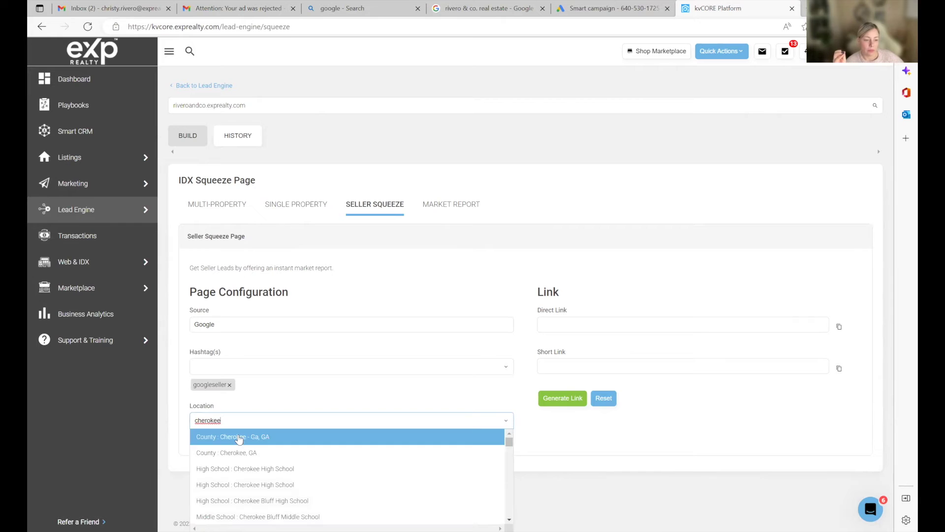
left_click(243, 459)
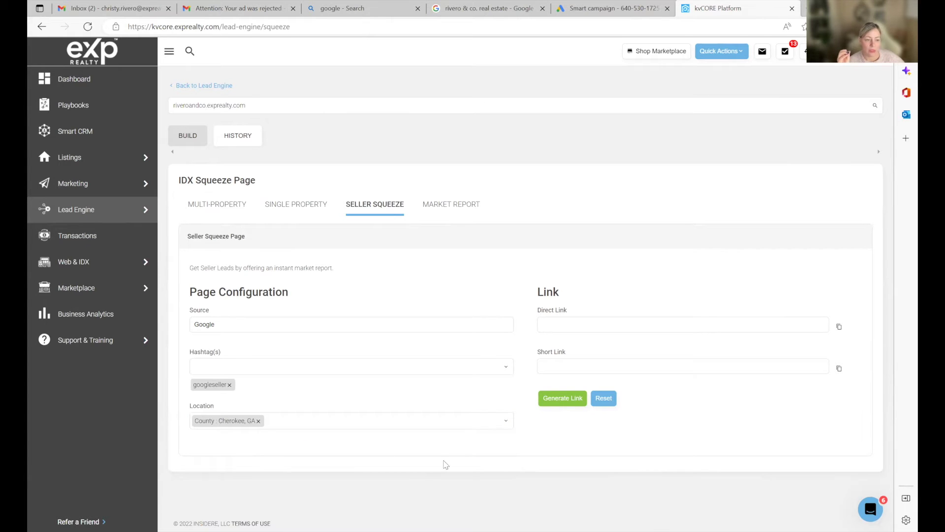
left_click(569, 400)
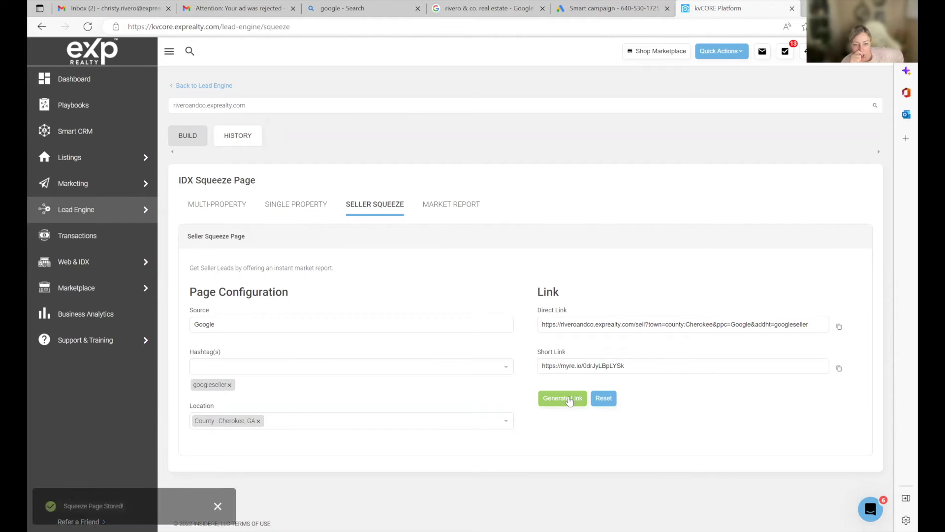
left_click(575, 324)
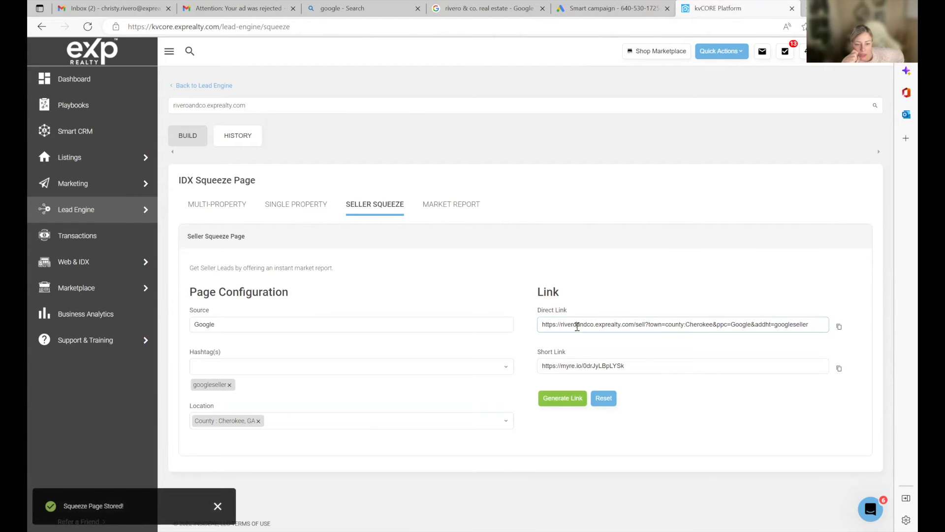
left_click_drag(542, 324, 785, 339)
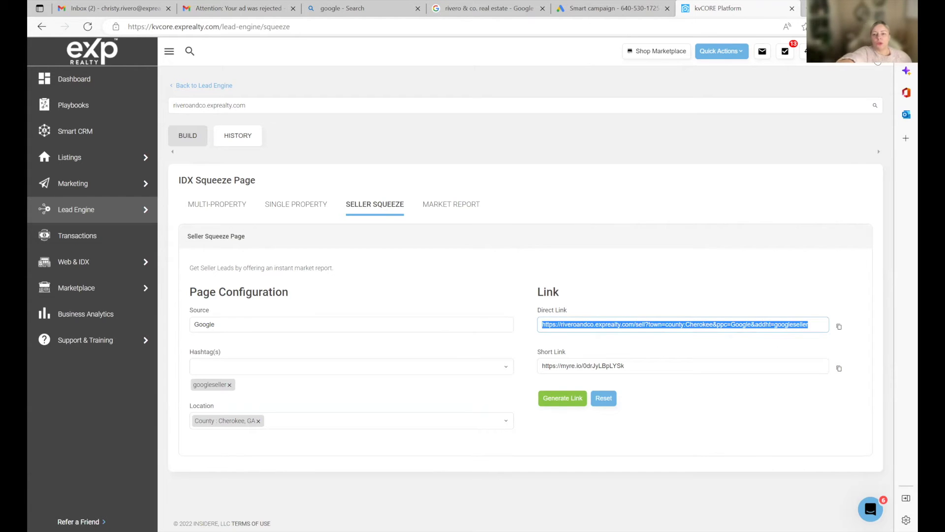
Copy the direct link, load the Cherokee seller page in a new tab, then return to kvCORE.
left_click(838, 326)
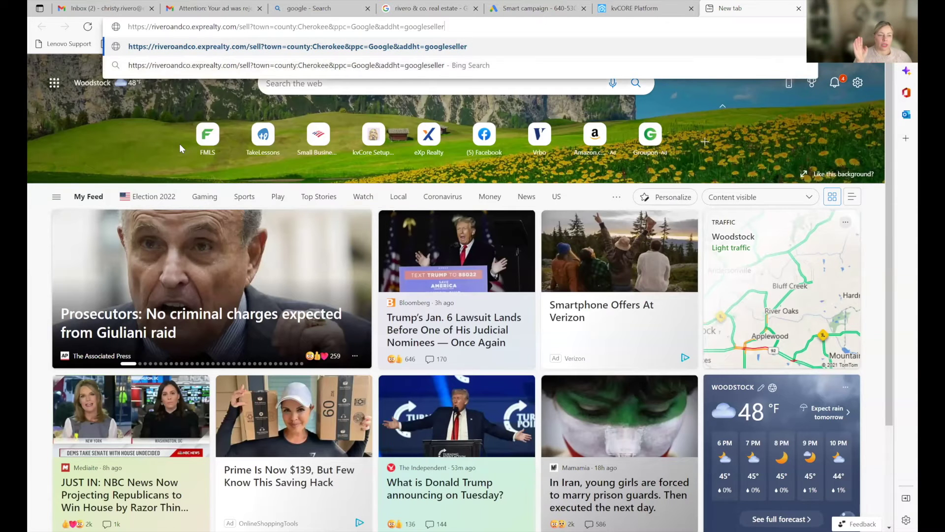
key("Return")
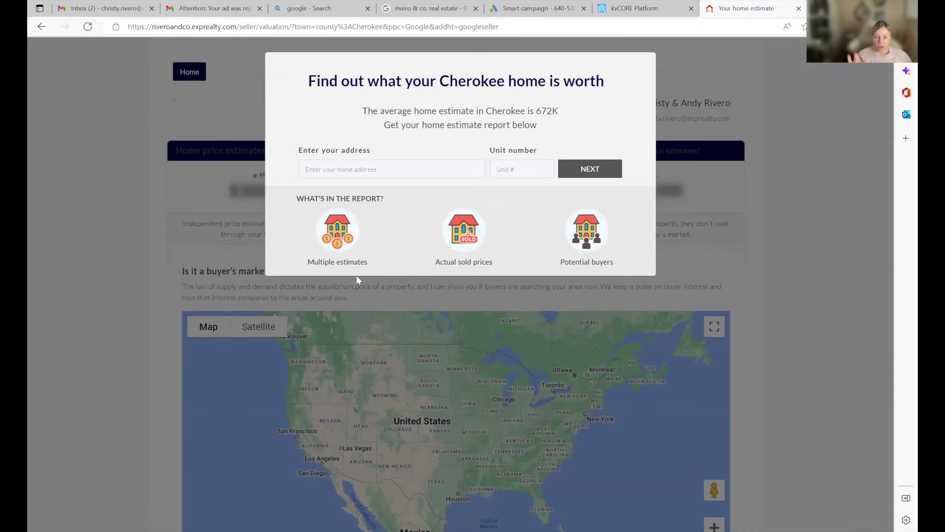
left_click(645, 8)
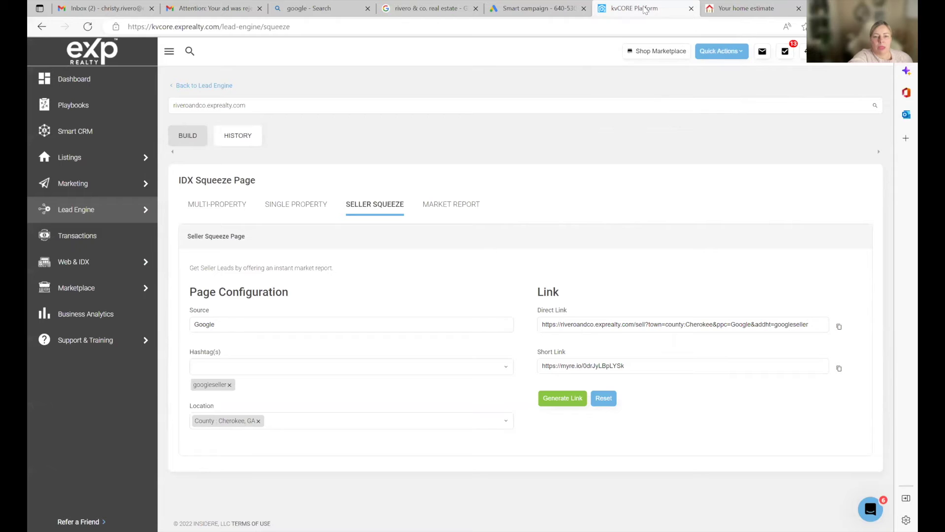
Replace the Google Ads website address with the pasted kvCORE seller page link.
left_click(502, 9)
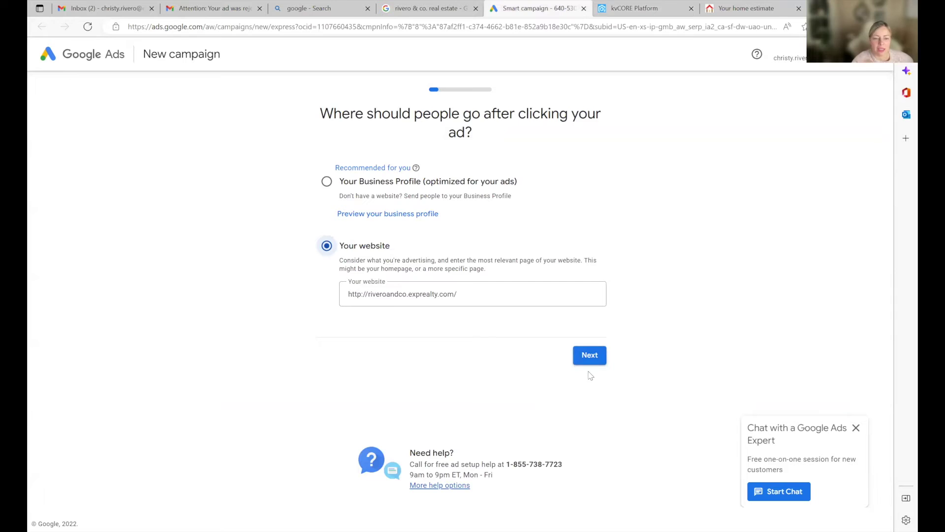
left_click_drag(467, 293, 272, 328)
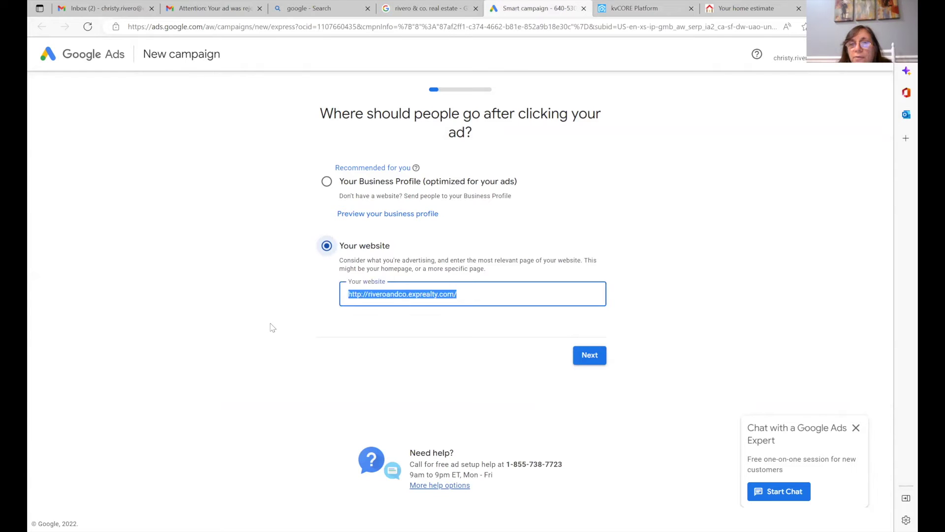
key("BackSpace")
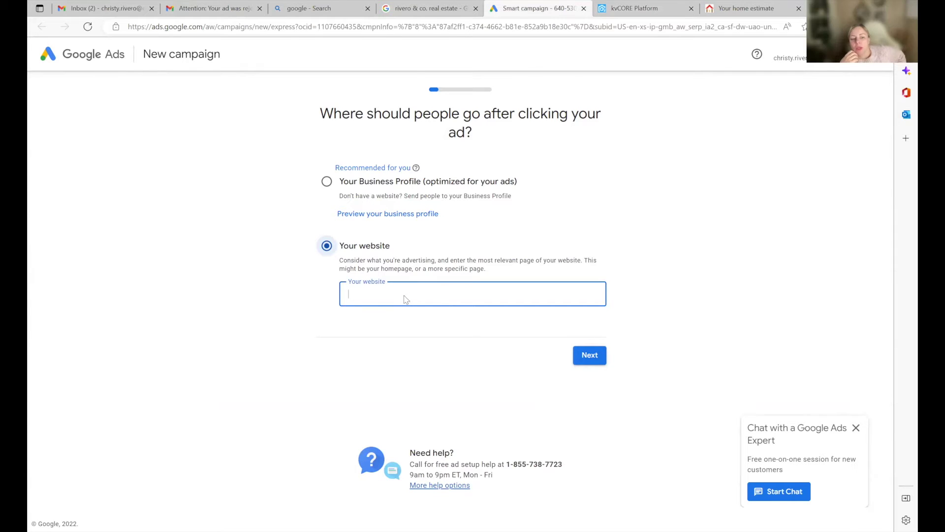
right_click(405, 295)
left_click(434, 120)
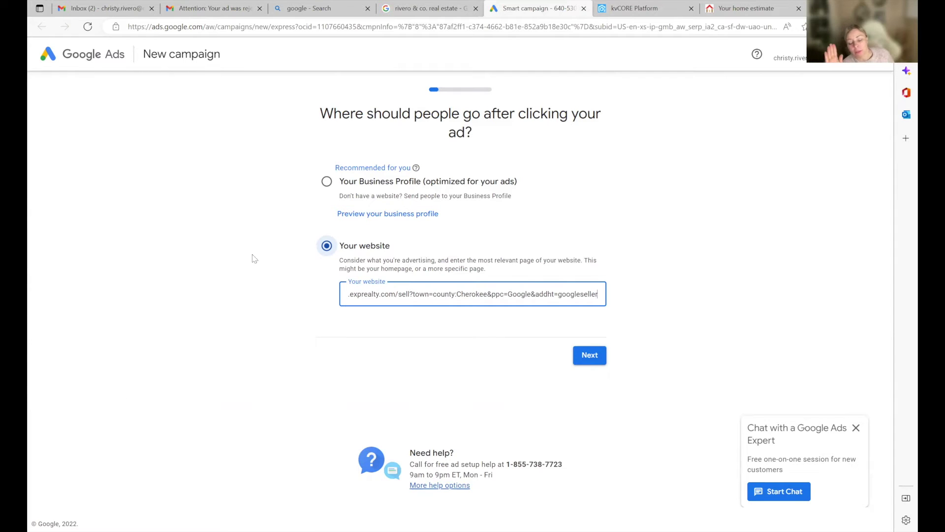
Submit the new landing page, check its desktop preview, and continue.
left_click(584, 359)
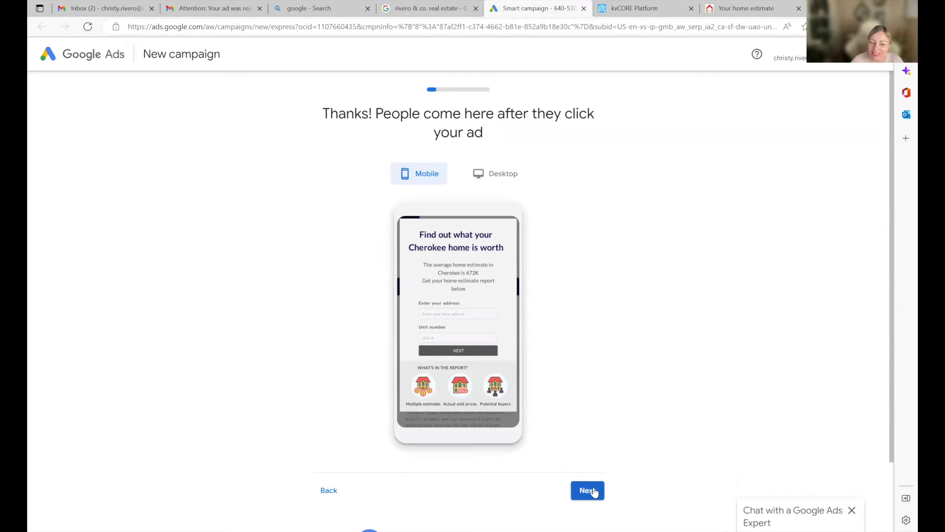
left_click(510, 177)
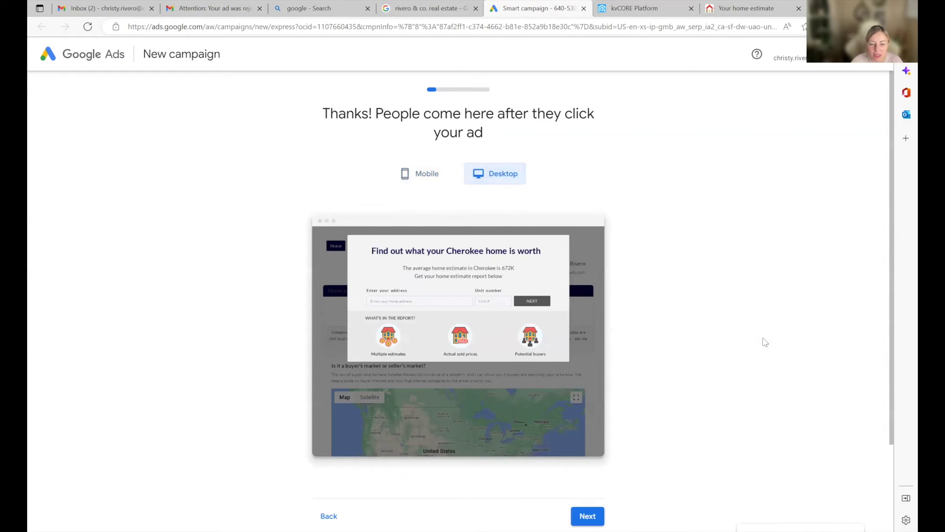
scroll(609, 440, "down", 3)
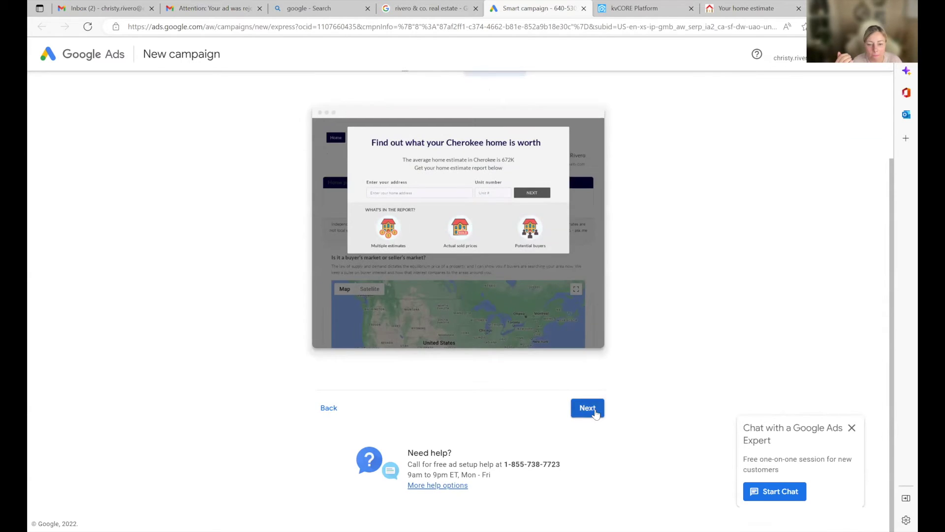
left_click(596, 410)
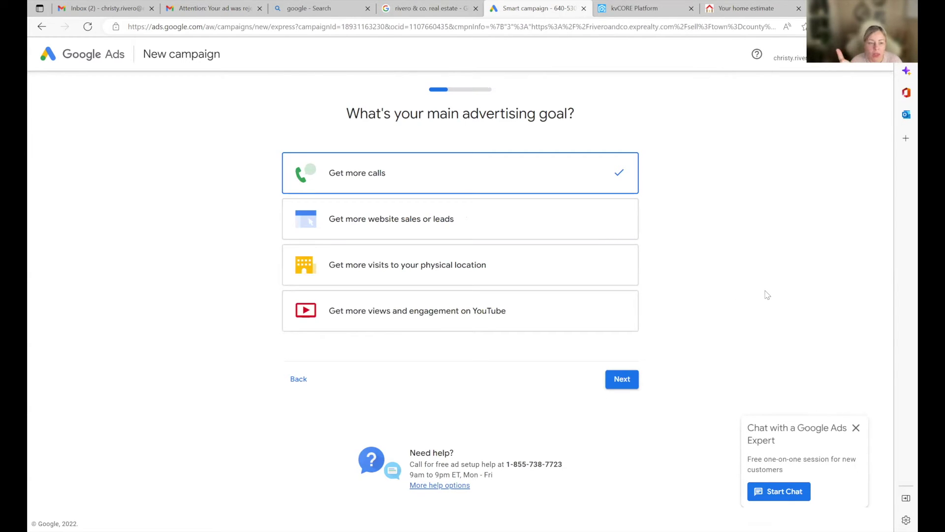
Choose 'Get more website sales or leads' as the goal and accept the Google Analytics setup.
left_click(440, 225)
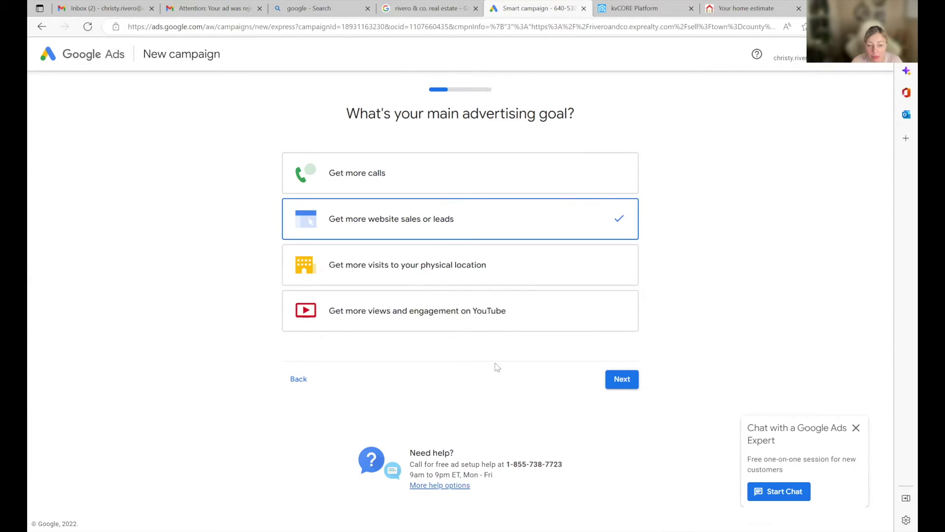
left_click(621, 386)
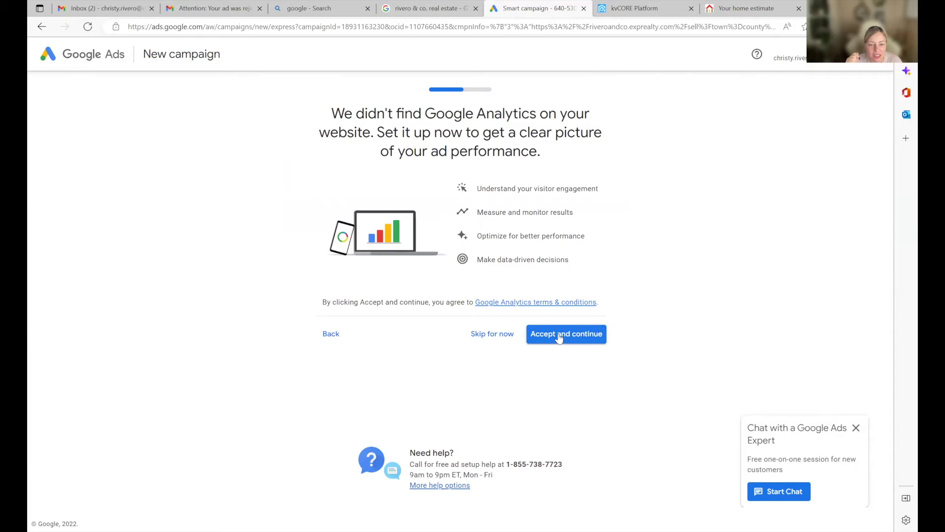
left_click(559, 337)
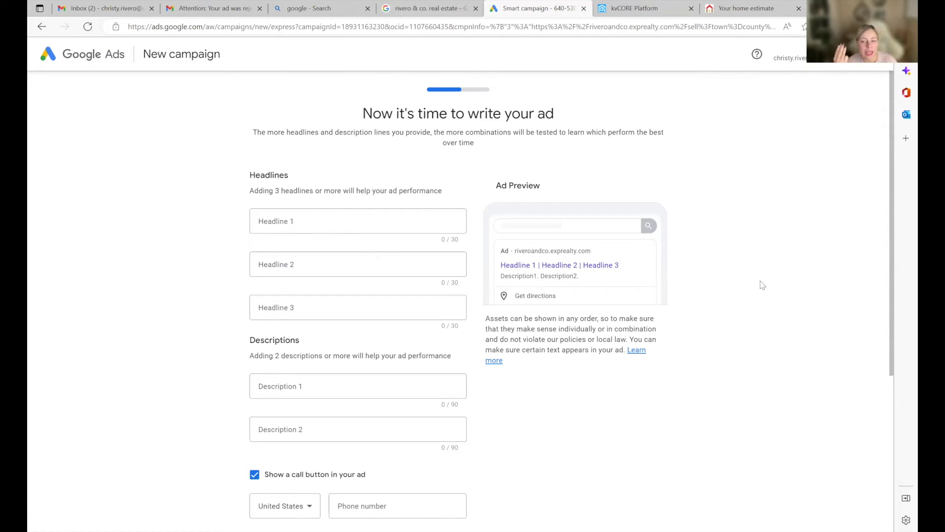
Type a first headline about home worth and fix its spelling with the spellcheck suggestion.
scroll(762, 286, "down", 2)
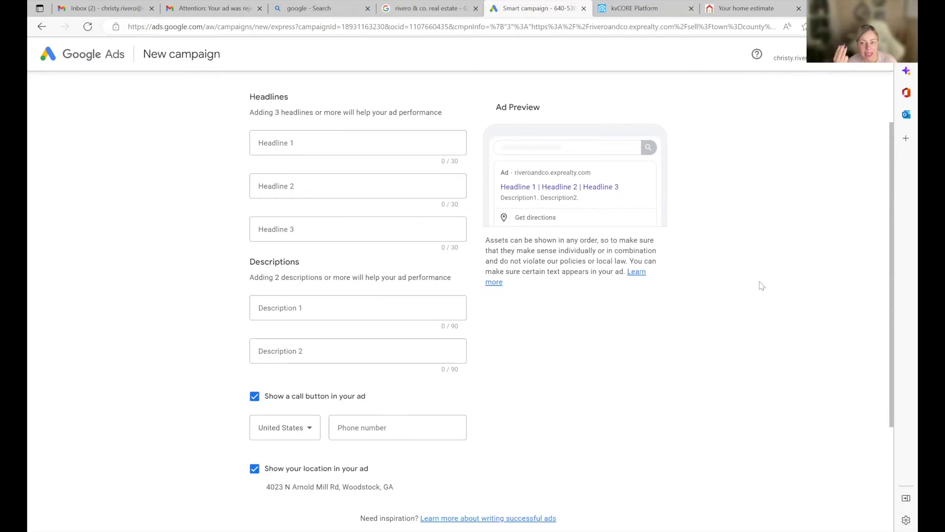
left_click(279, 143)
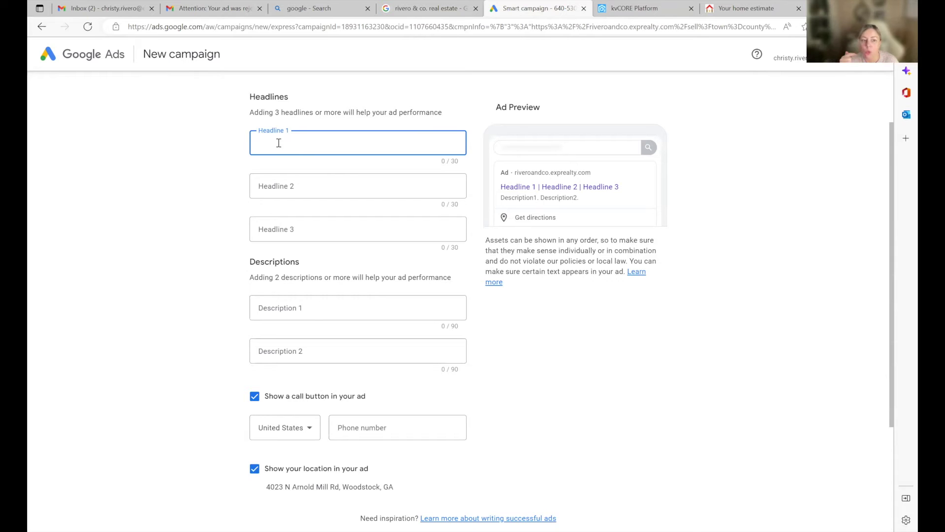
type("What's y")
key("BackSpace")
key("BackSpace")
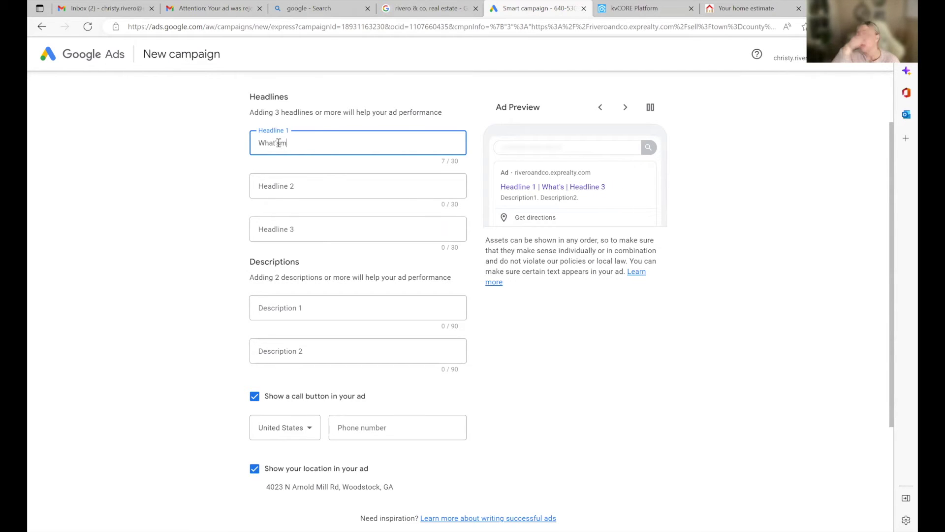
type("my home own")
type("ht?")
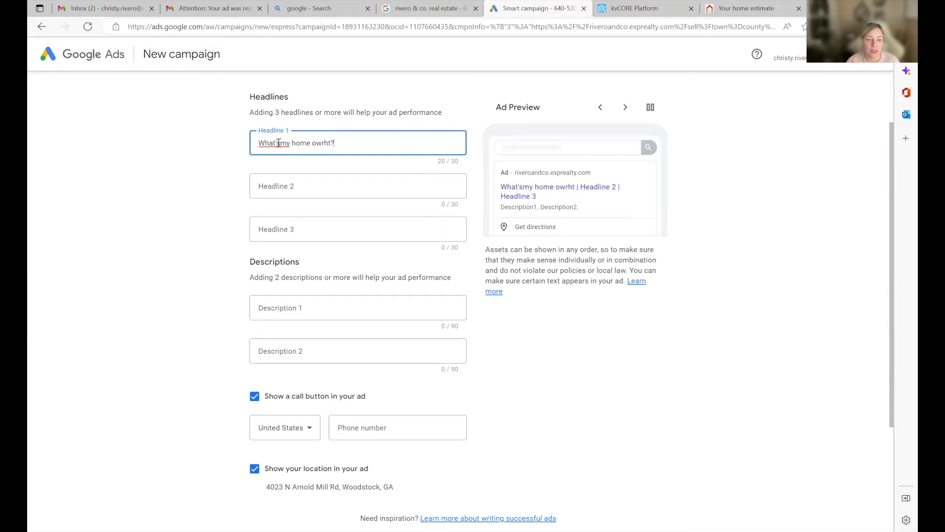
key("BackSpace")
key("BackSpace")
key("BackSpace")
key("BackSpace")
key("BackSpace")
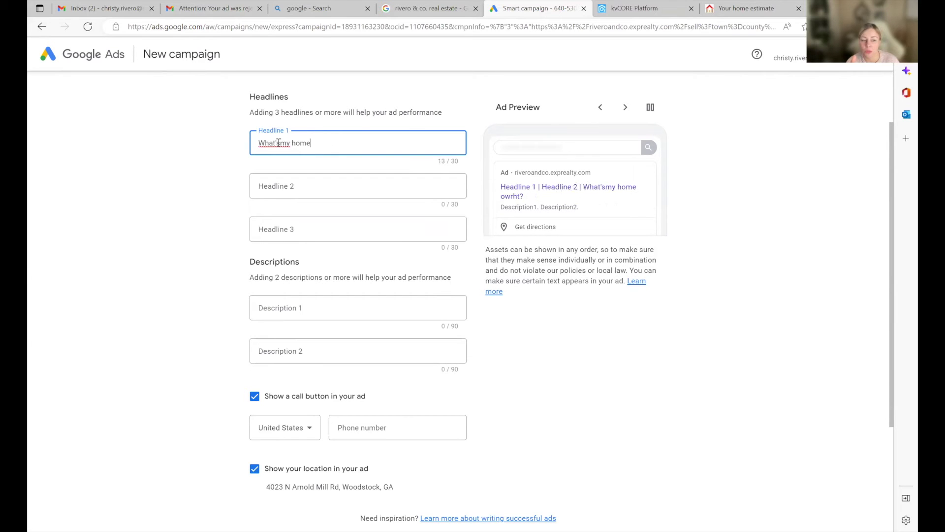
type("orth?")
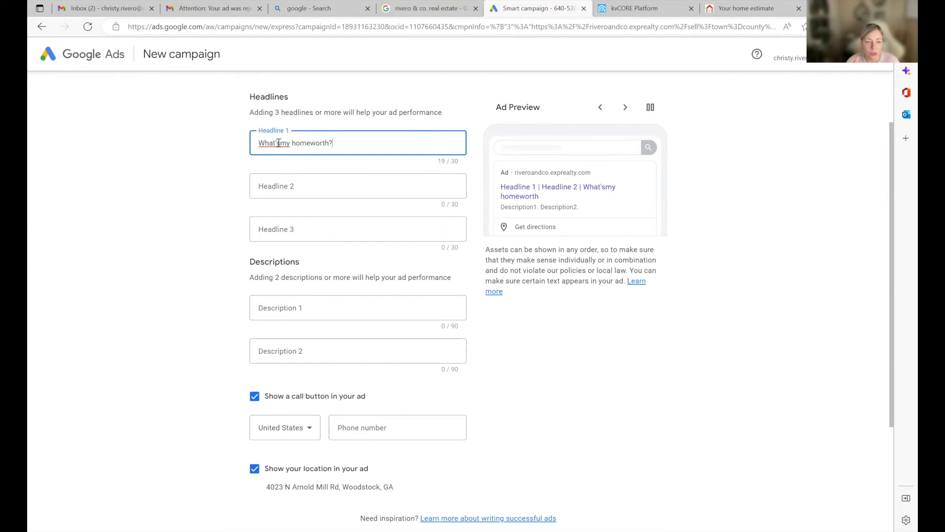
left_click(314, 144)
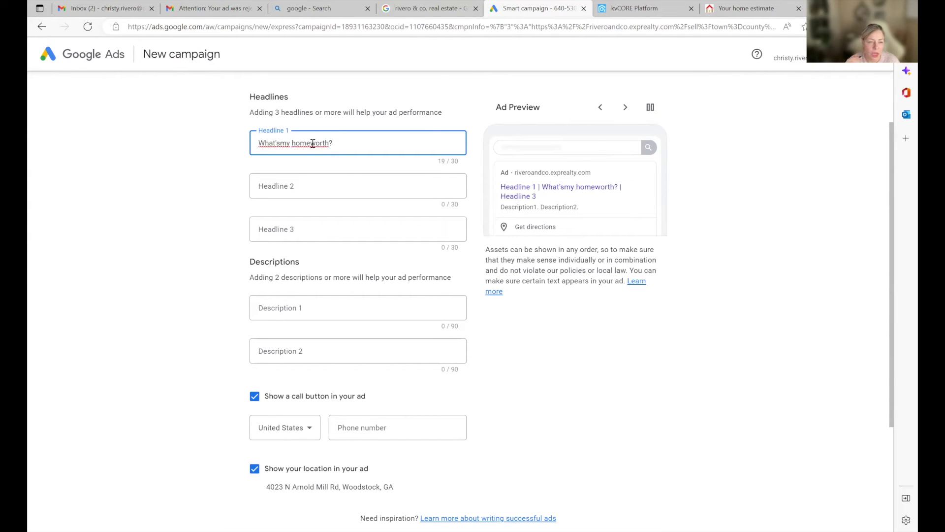
right_click(278, 144)
left_click(275, 143)
left_click(275, 142)
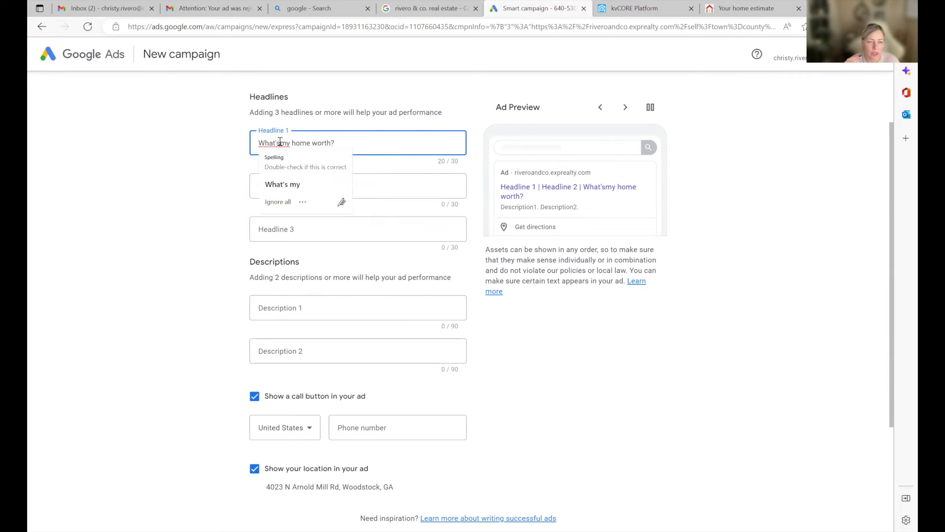
left_click(275, 184)
left_click(286, 182)
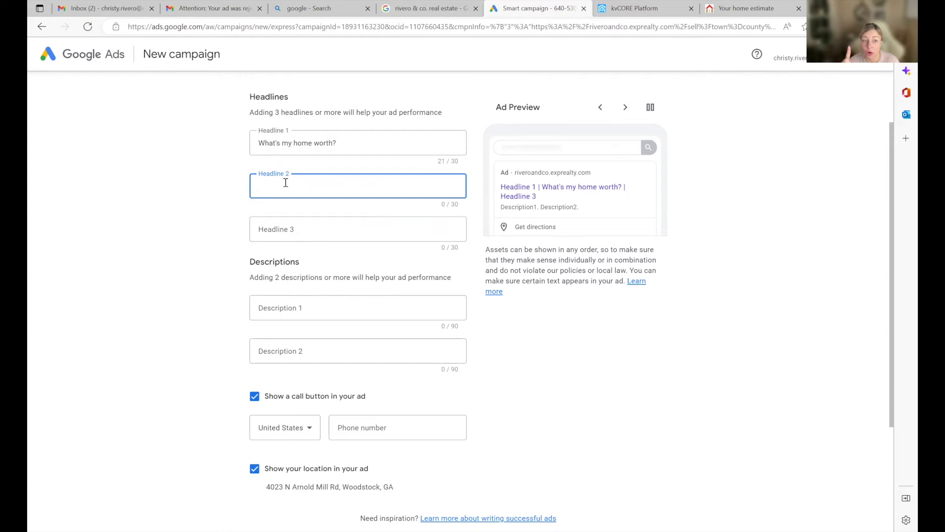
Retype Headline 1 as 'What My Home Worth?' with correct capitalisation.
left_click_drag(348, 143, 229, 152)
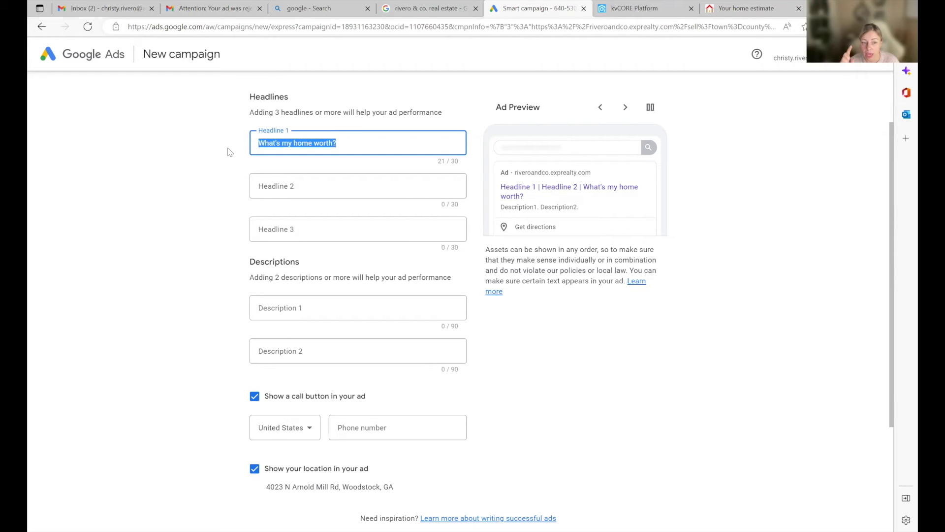
type("wHAT")
key("BackSpace")
key("BackSpace")
key("BackSpace")
key("BackSpace")
type("WHAT")
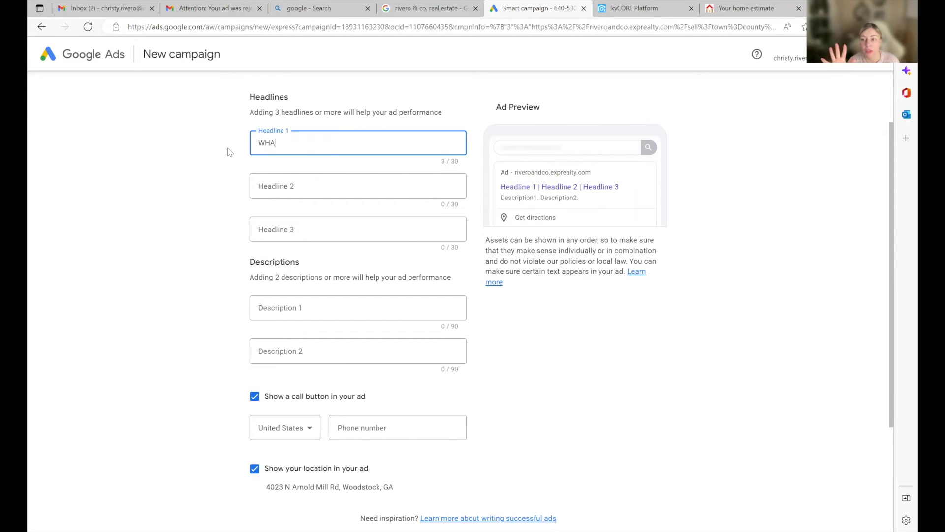
key("BackSpace")
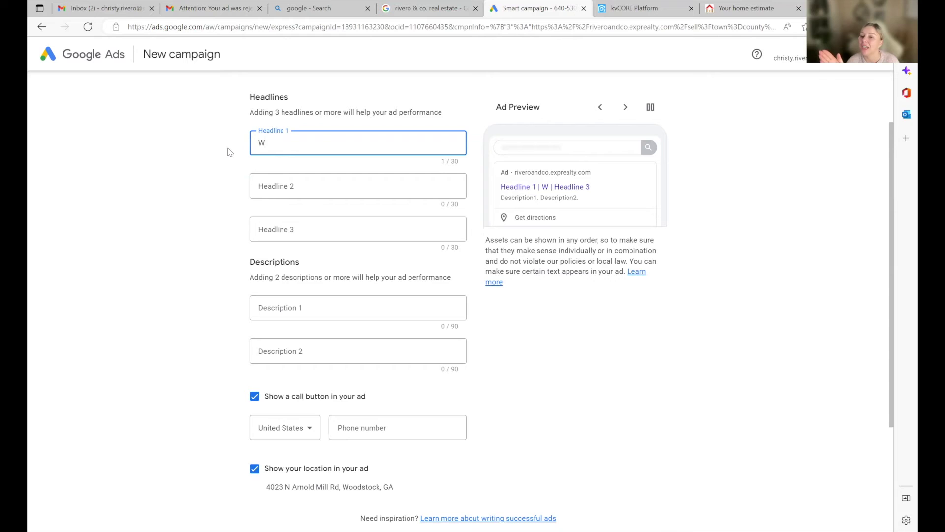
type("hat")
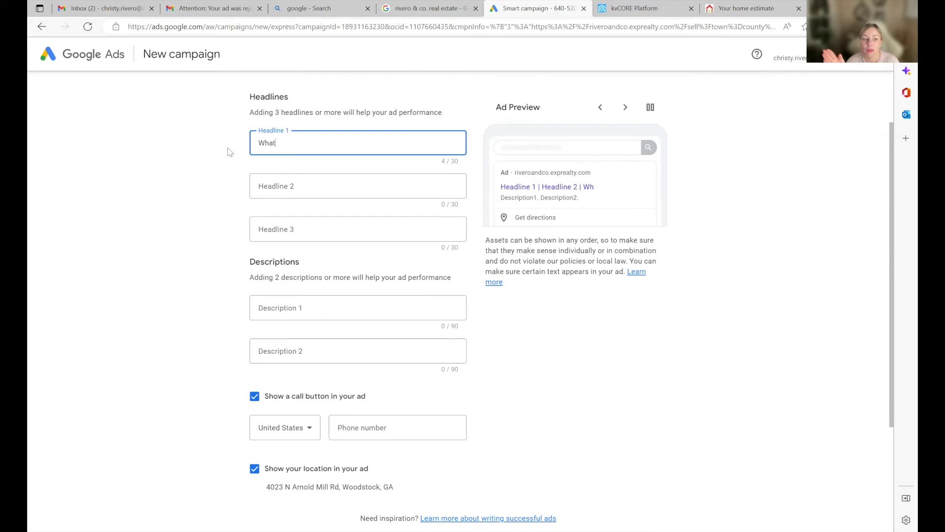
type(" My")
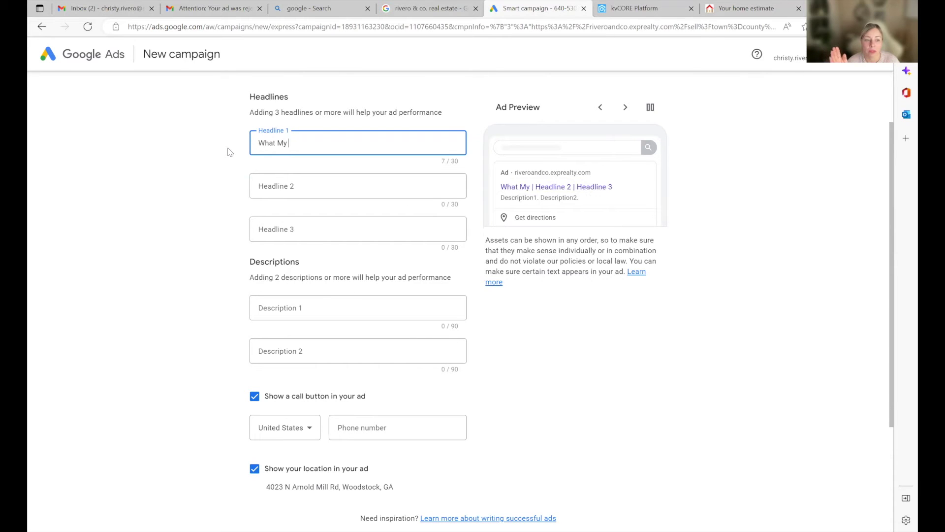
type(" Home Worth?")
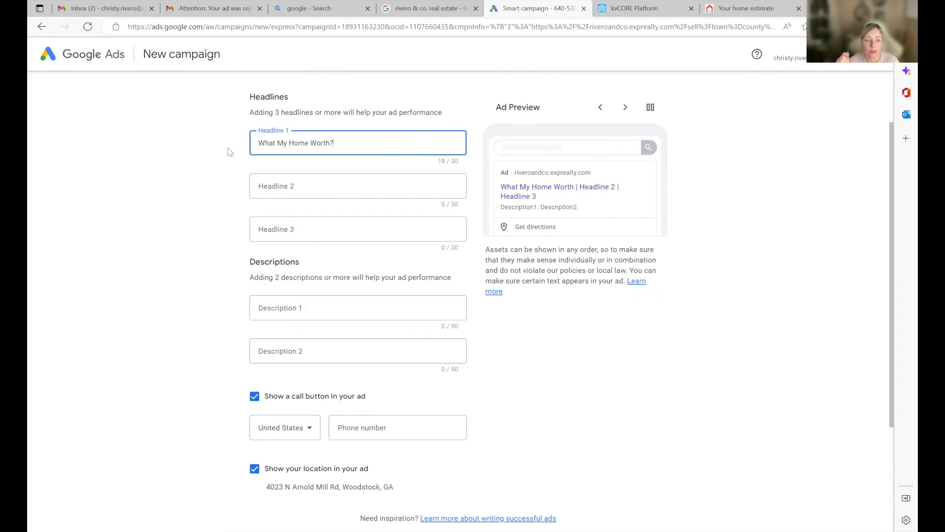
left_click(266, 184)
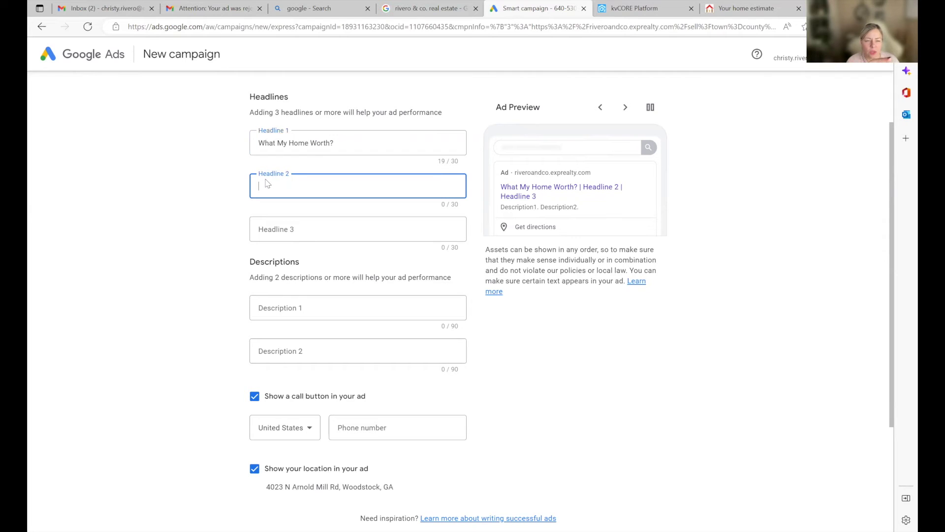
left_click(276, 142)
Complete 'What's' in Headline 1, then enter 'Cherokee County Home Values' and 'Instant Home Valuation'.
type("'s")
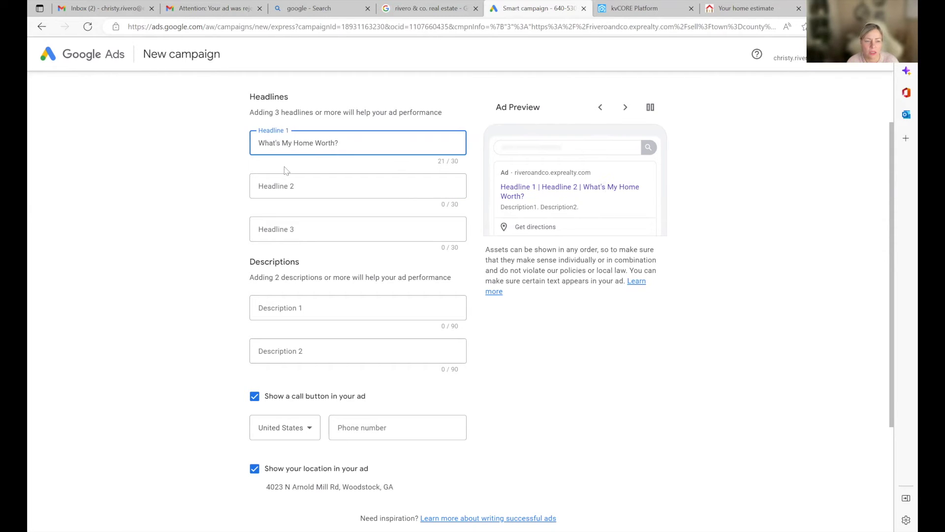
left_click(289, 183)
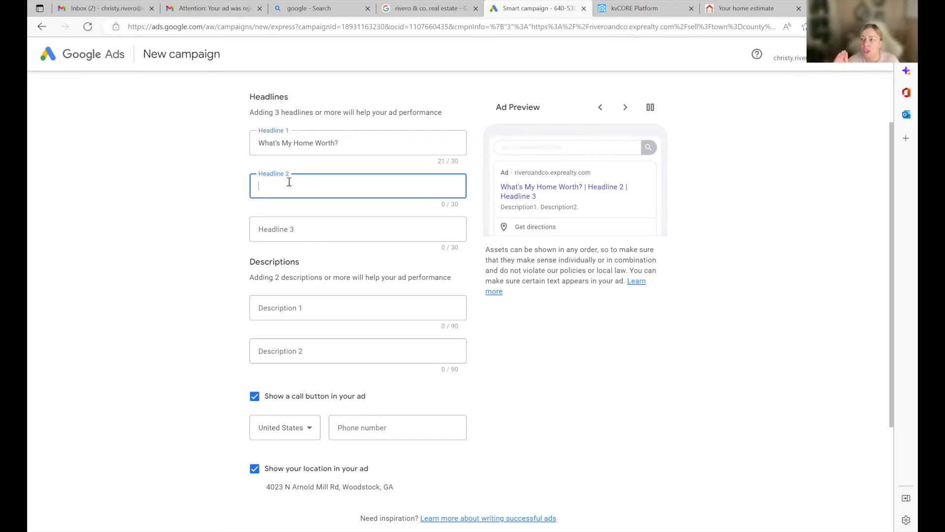
type("Chero")
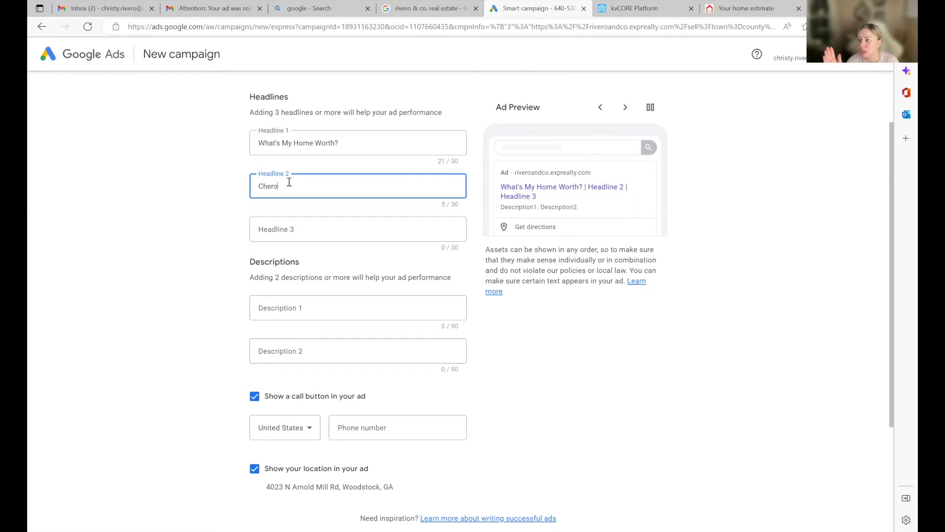
type("kee County")
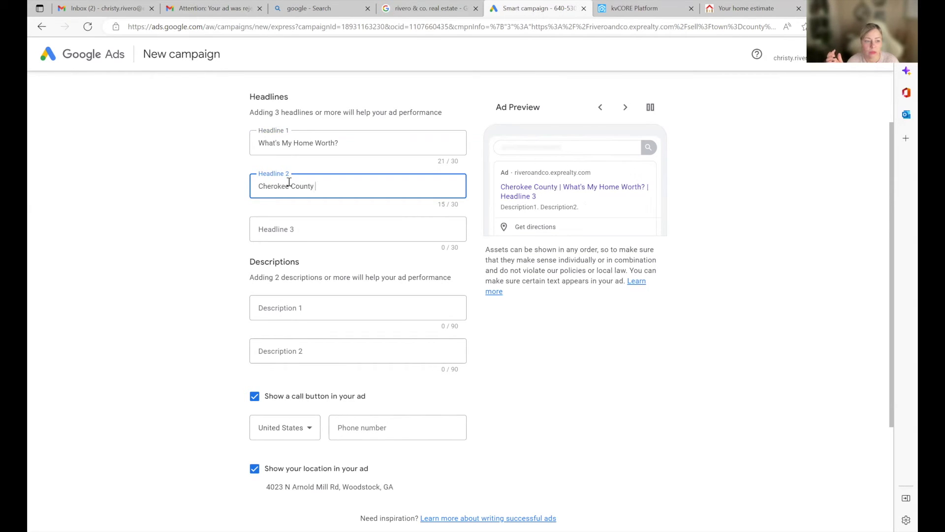
type(" Home Values")
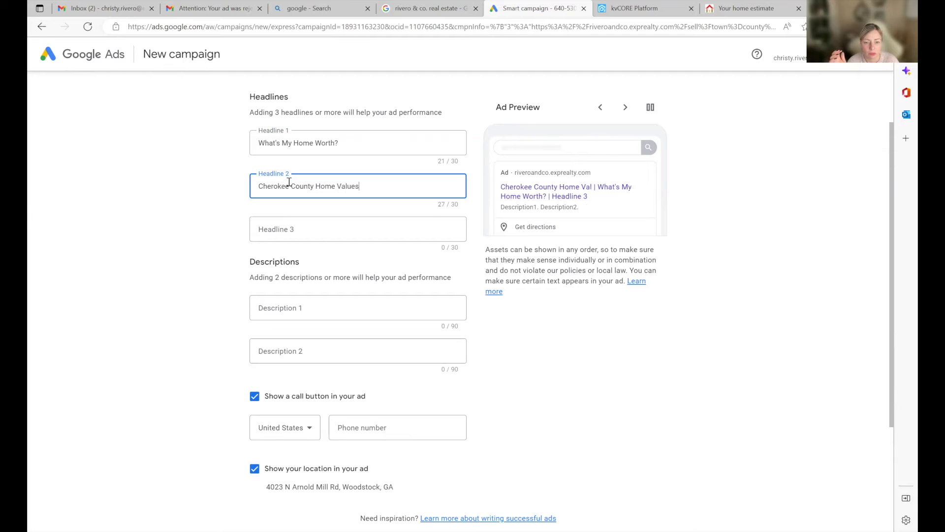
left_click(318, 239)
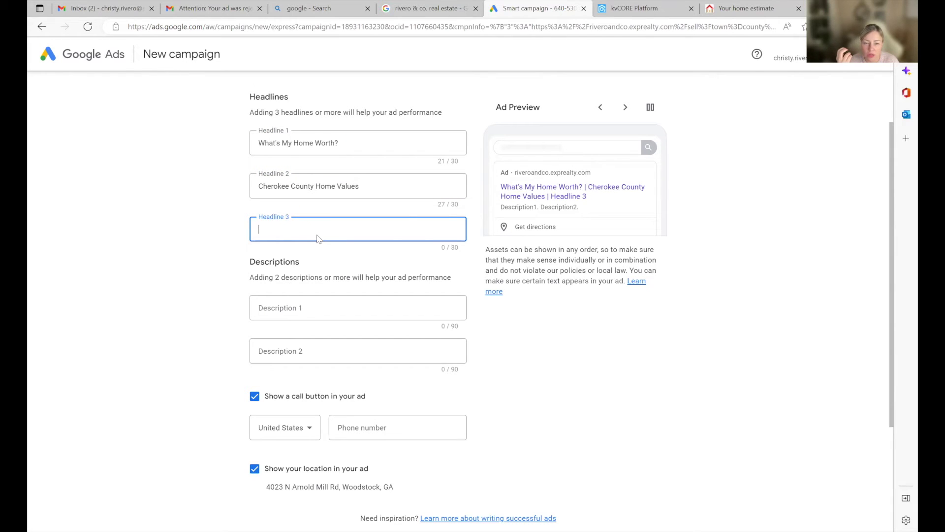
type("Instant ")
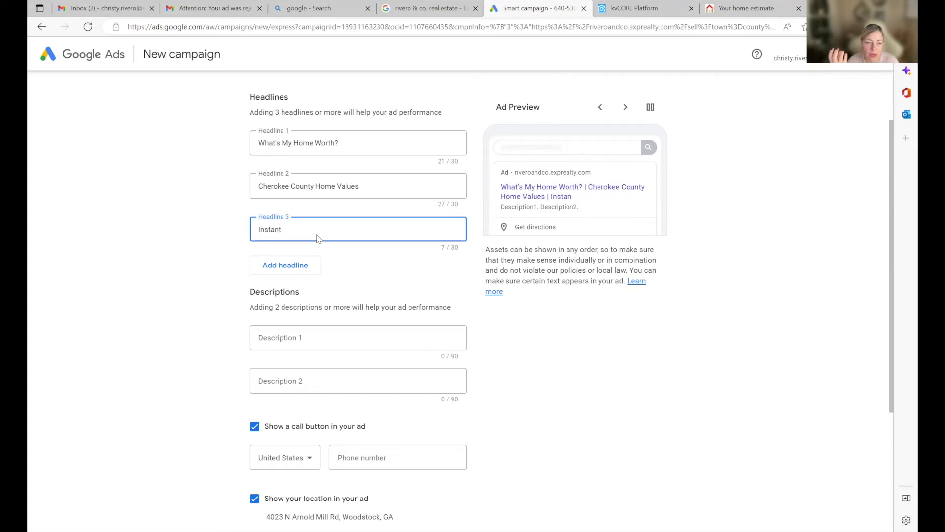
type("Home ")
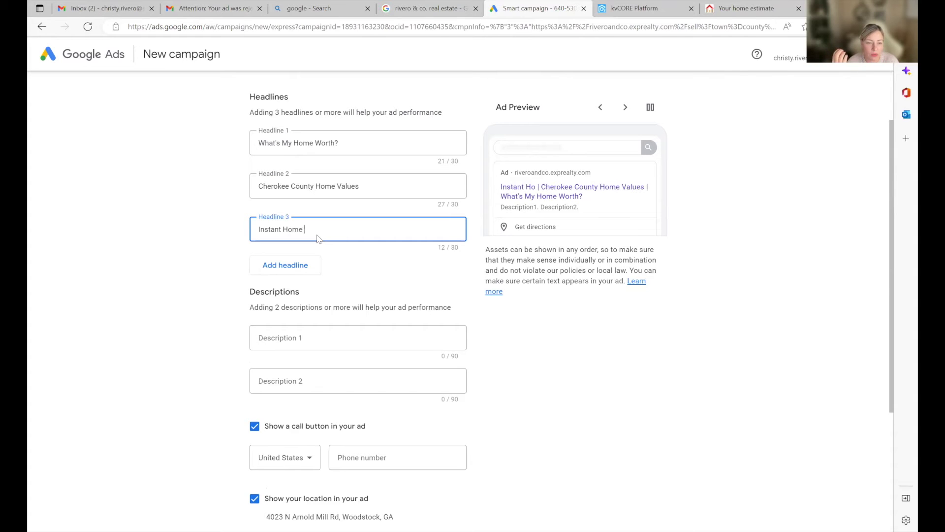
type("Valuation !")
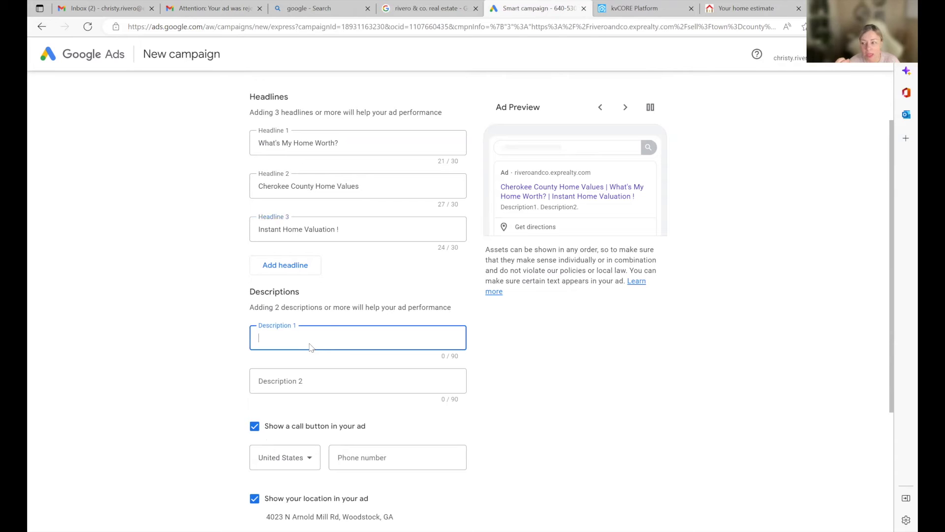
Write Description 1: 'Work with your local real estate agents with vast expertise in Cherokee…'.
type("Work with")
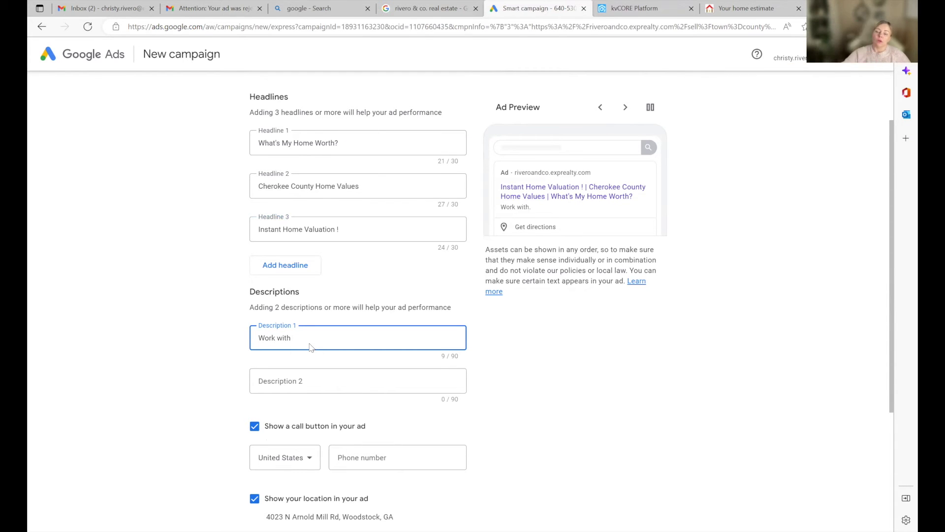
type(" your")
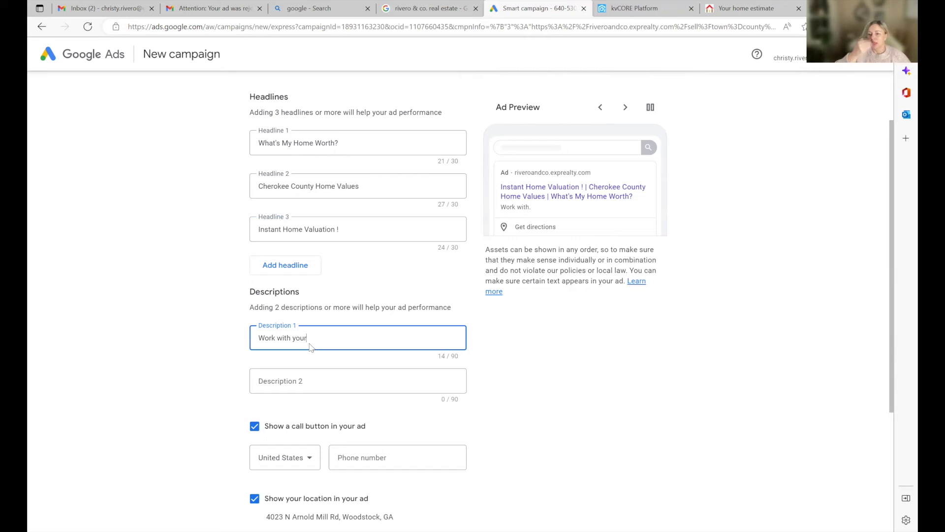
type(" local")
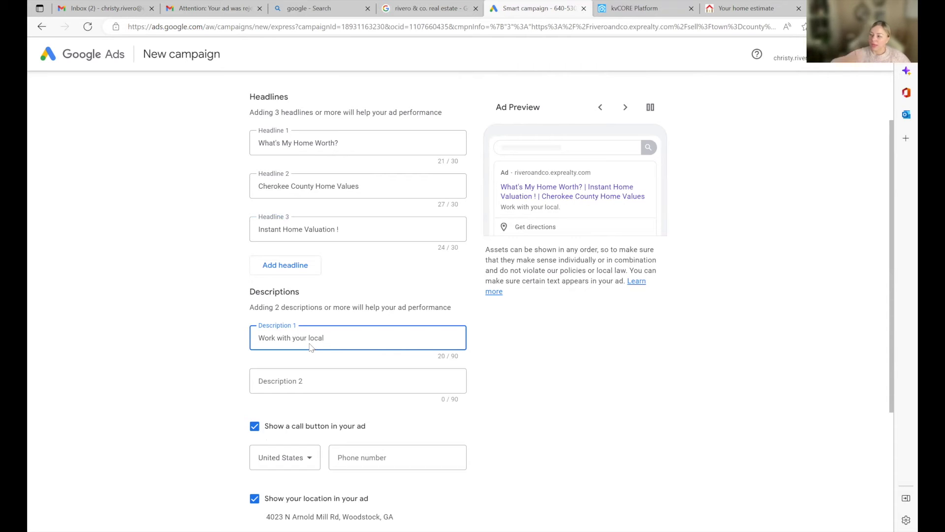
type(" r")
key("BackSpace")
key("BackSpace")
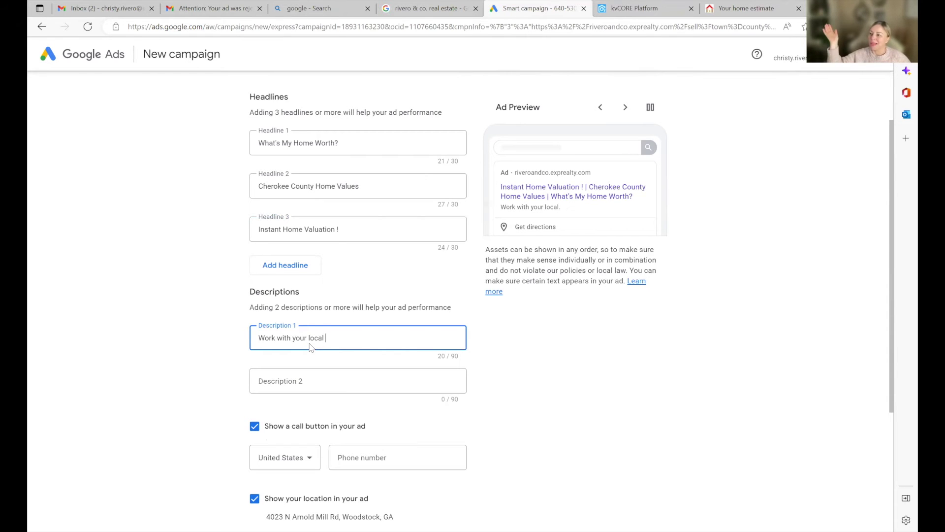
type("real estate agents with vast experie")
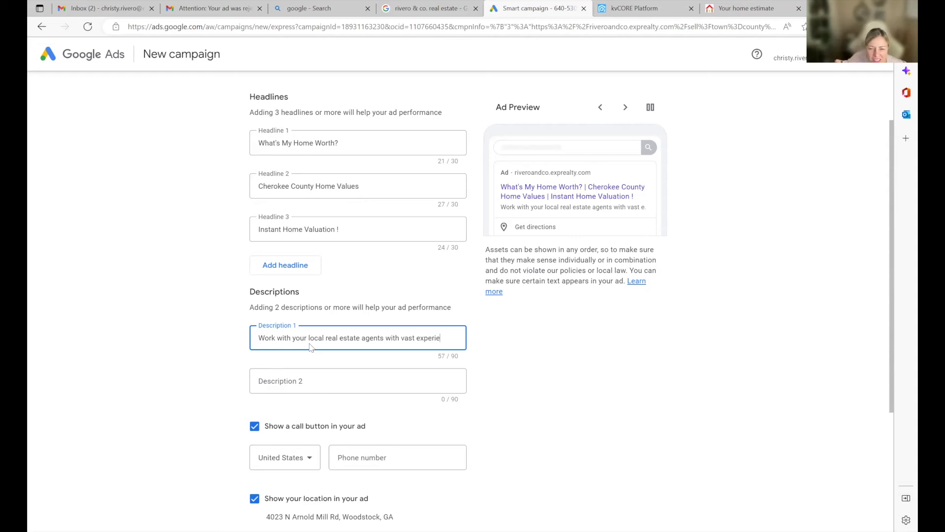
type("nce")
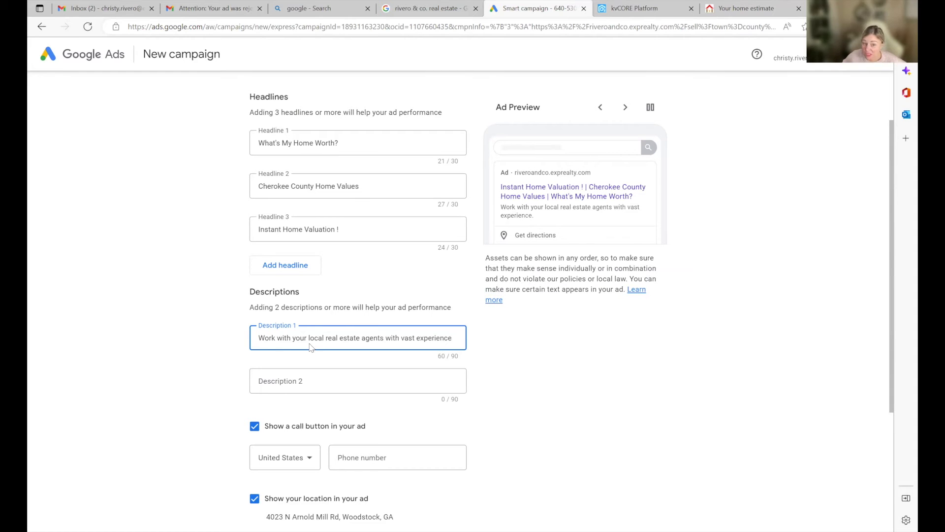
key("BackSpace")
key("BackSpace")
key("BackSpace")
key("BackSpace")
type("ti")
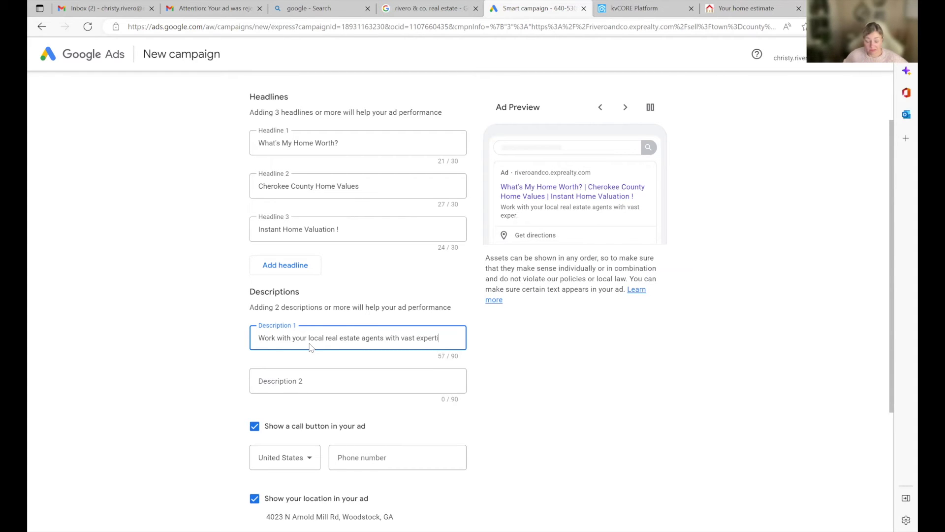
type("se in the")
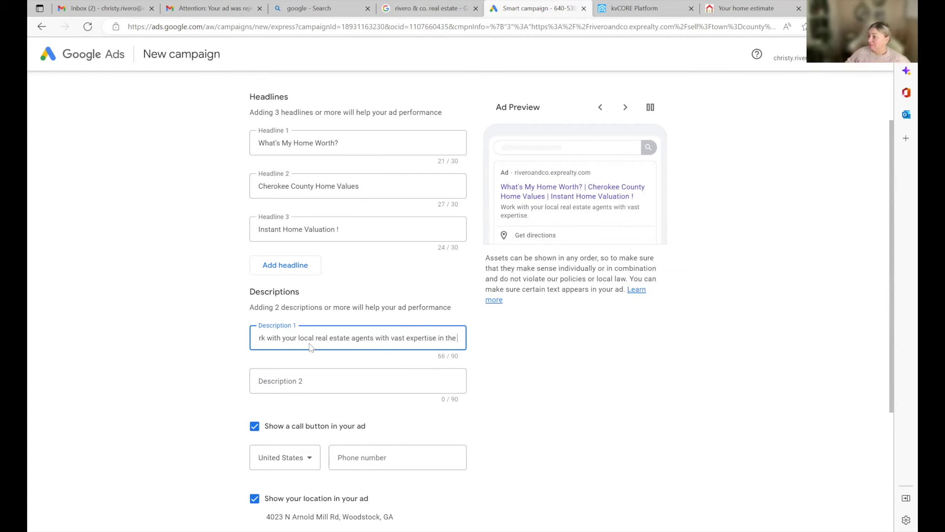
type(" Cherok")
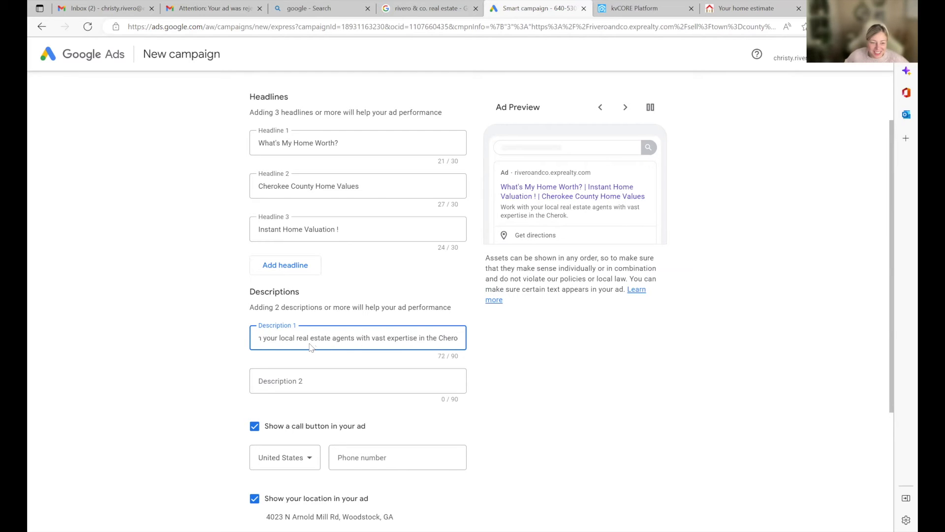
key("BackSpace")
key("BackSpace")
key("BackSpace")
key("BackSpace")
key("BackSpace")
key("BackSpace")
key("BackSpace")
key("BackSpace")
key("BackSpace")
key("BackSpace")
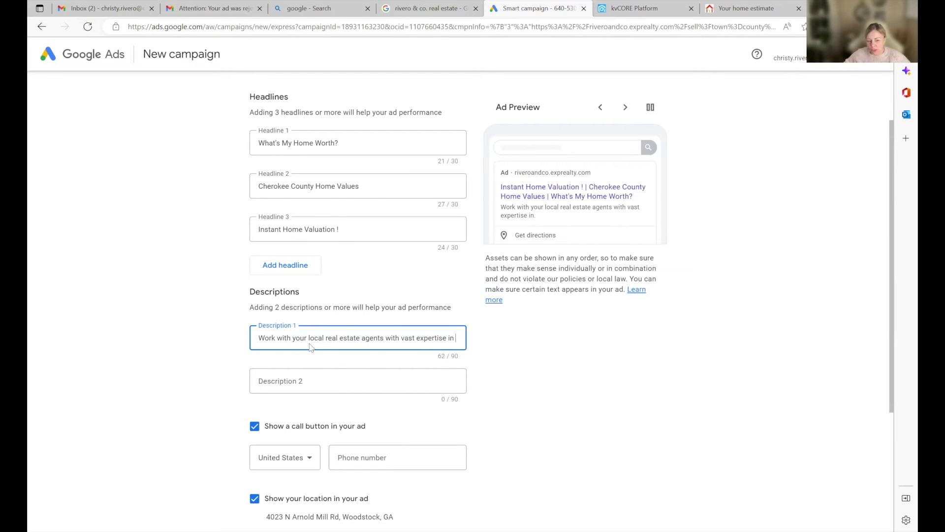
type("Cherokee County.")
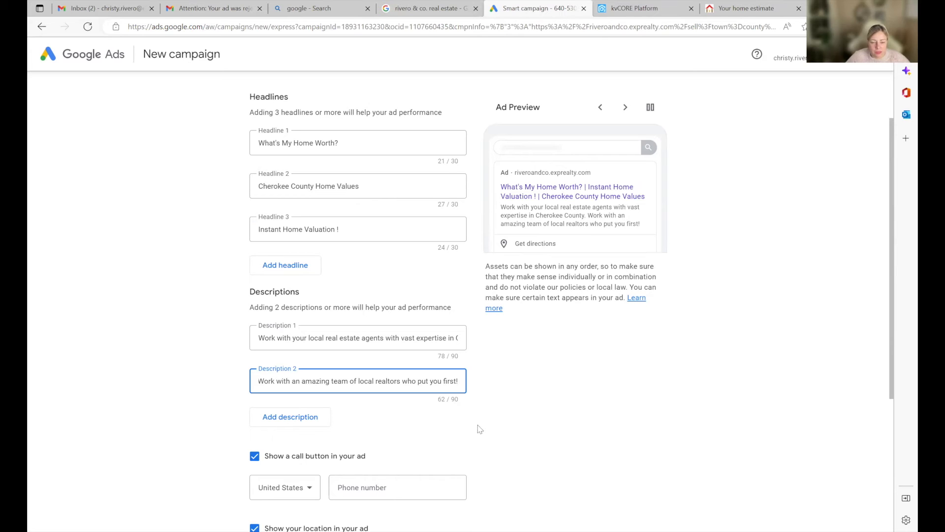
scroll(480, 429, "down", 2)
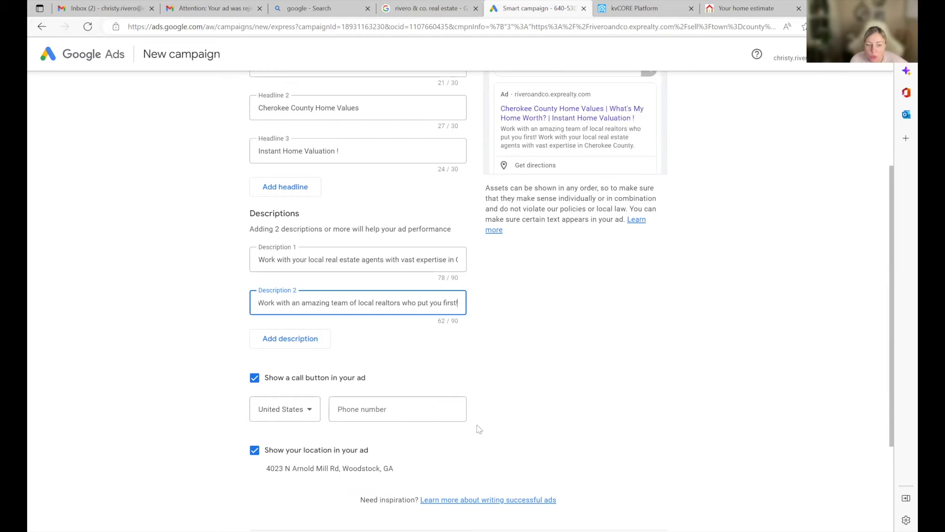
Add the saved business phone number for calls and stop showing the business location in the ad.
left_click(386, 406)
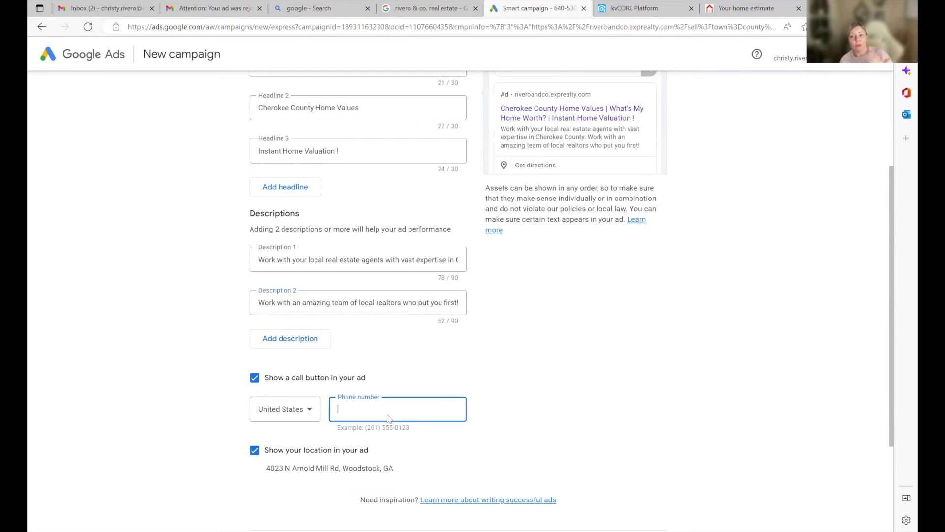
type("7")
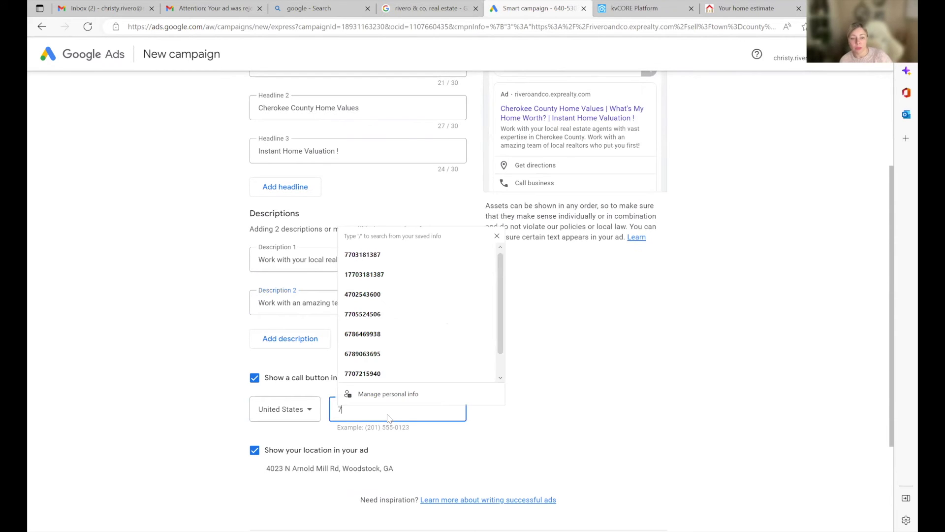
left_click(363, 254)
scroll(362, 255, "down", 2)
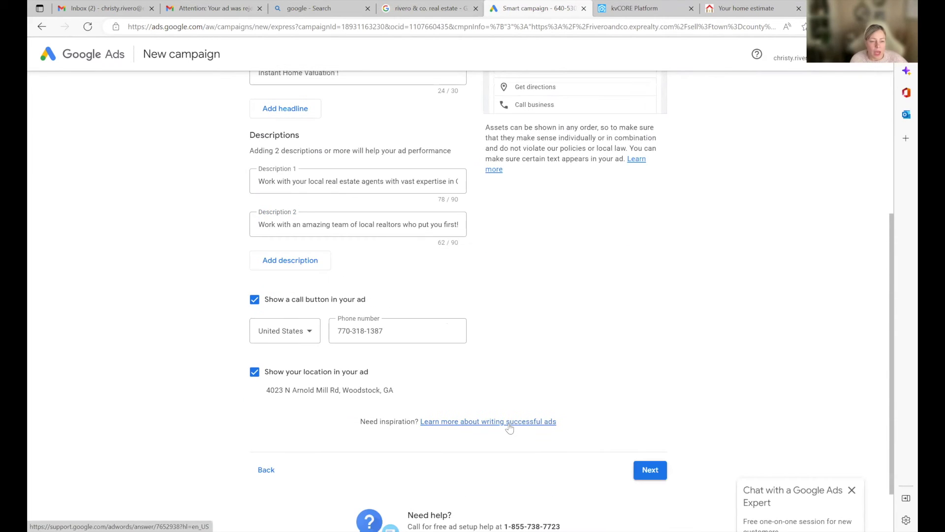
left_click(255, 374)
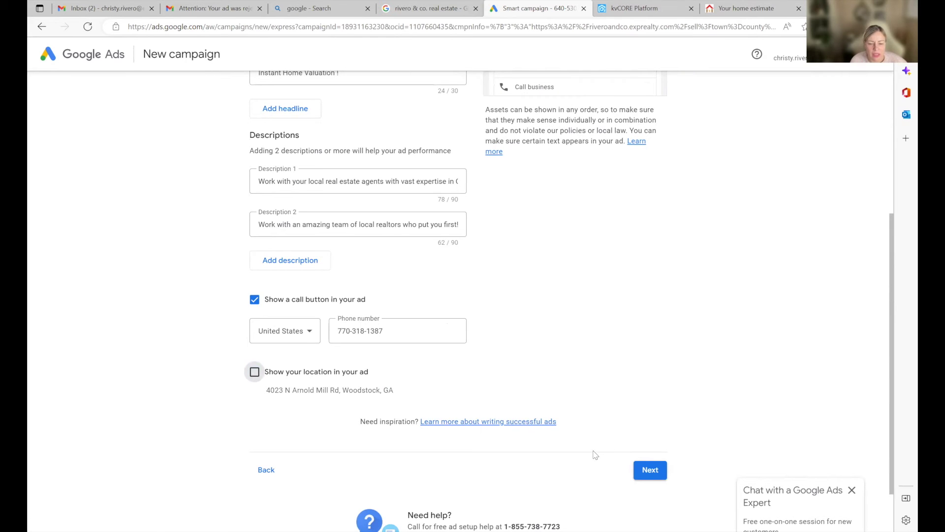
scroll(593, 454, "up", 3)
scroll(593, 453, "down", 3)
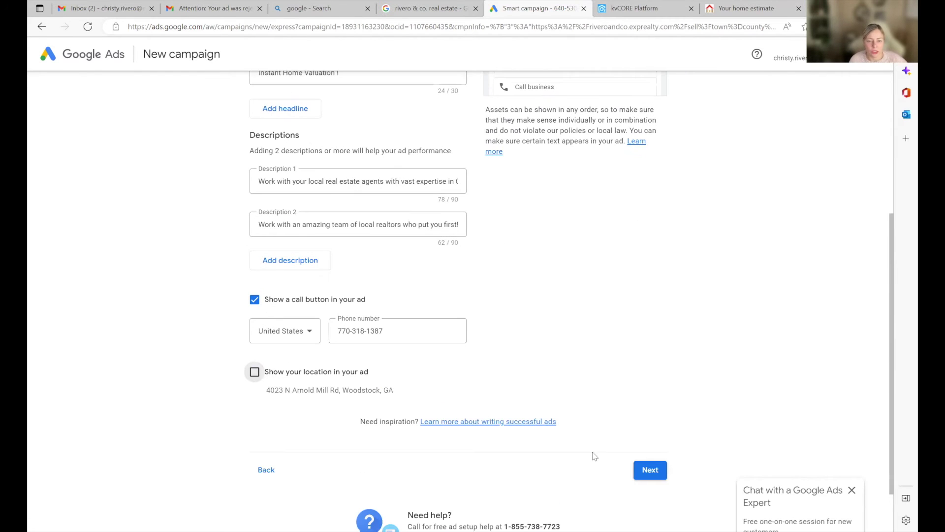
left_click(650, 470)
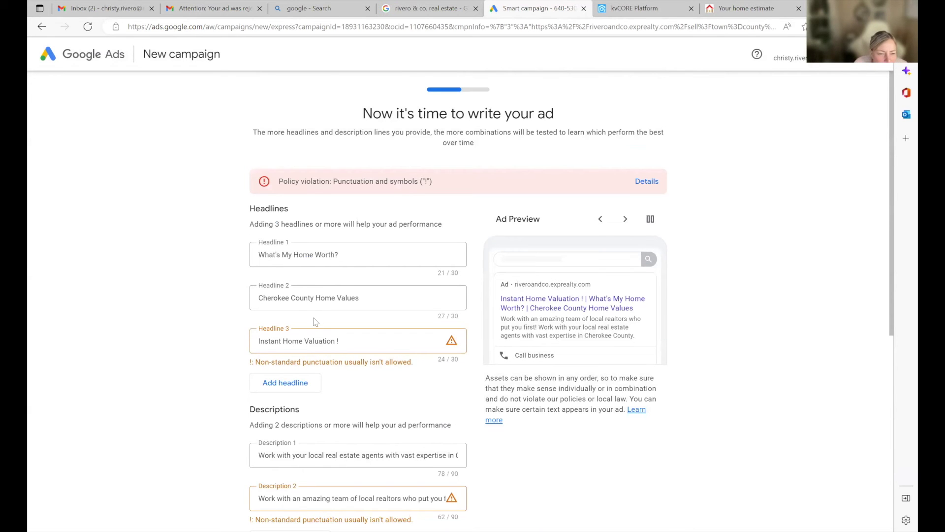
Remove the '!' so Headline 3 reads 'Instant Home Valuation'.
left_click(351, 339)
scroll(666, 445, "down", 5)
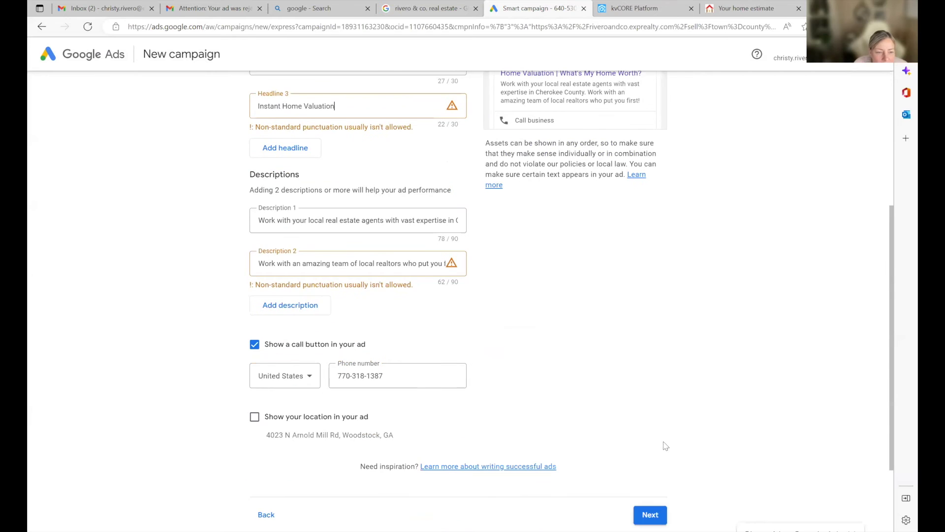
scroll(666, 445, "down", 2)
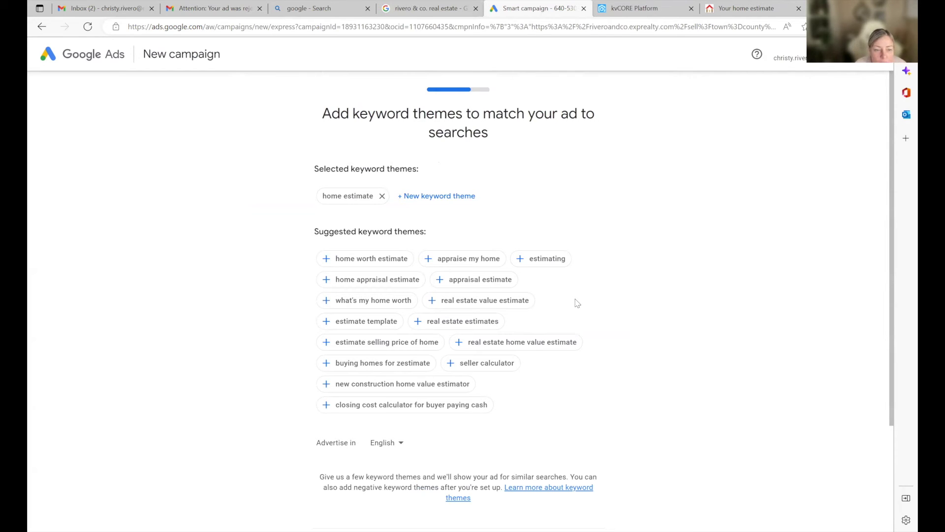
Add keyword themes home worth estimate, what's my home worth, estimate selling price of home, seller calculator, appraise my home.
left_click(384, 261)
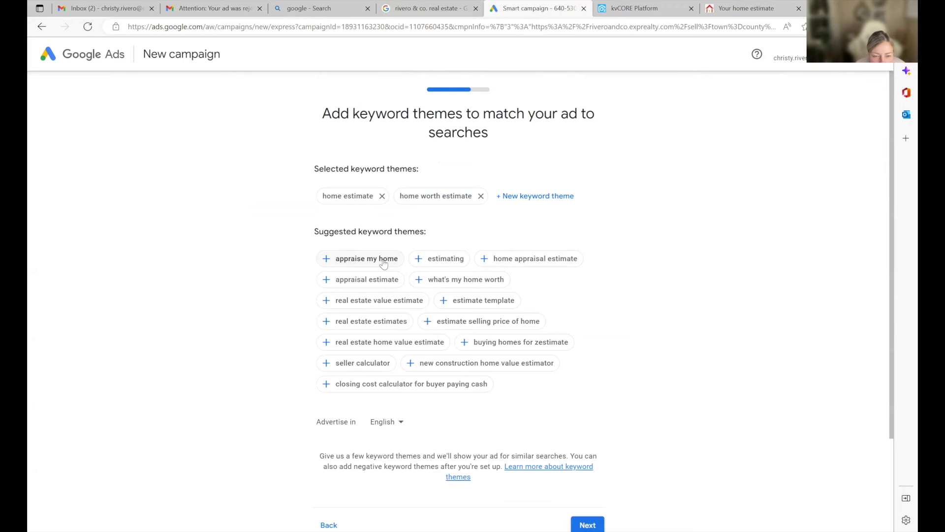
left_click(421, 279)
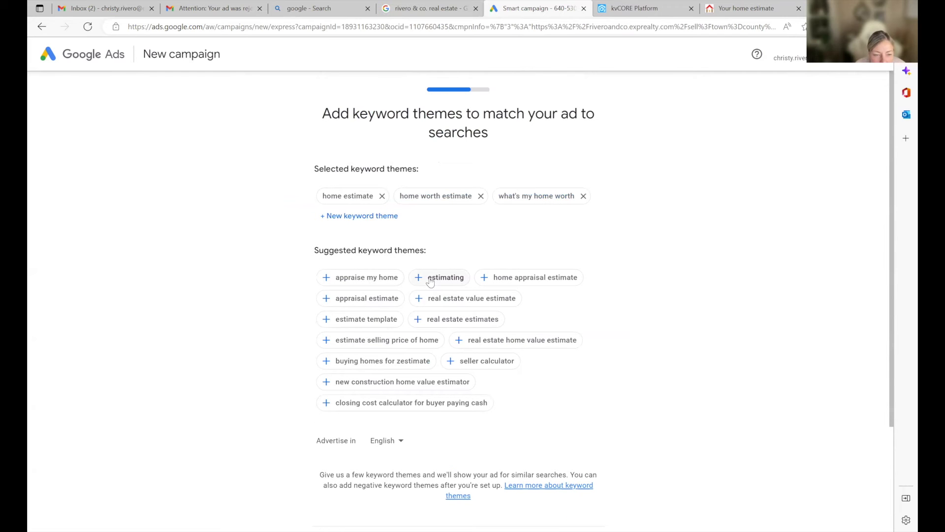
left_click(400, 343)
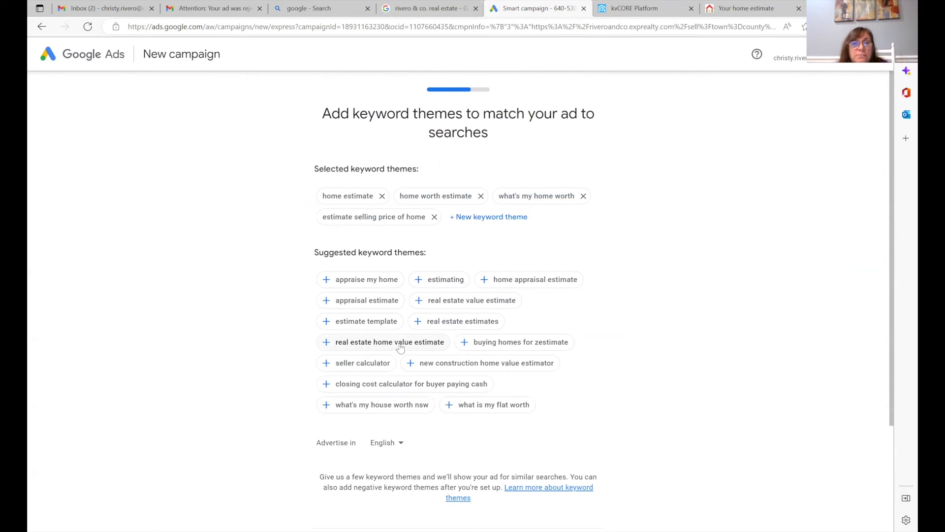
left_click(369, 363)
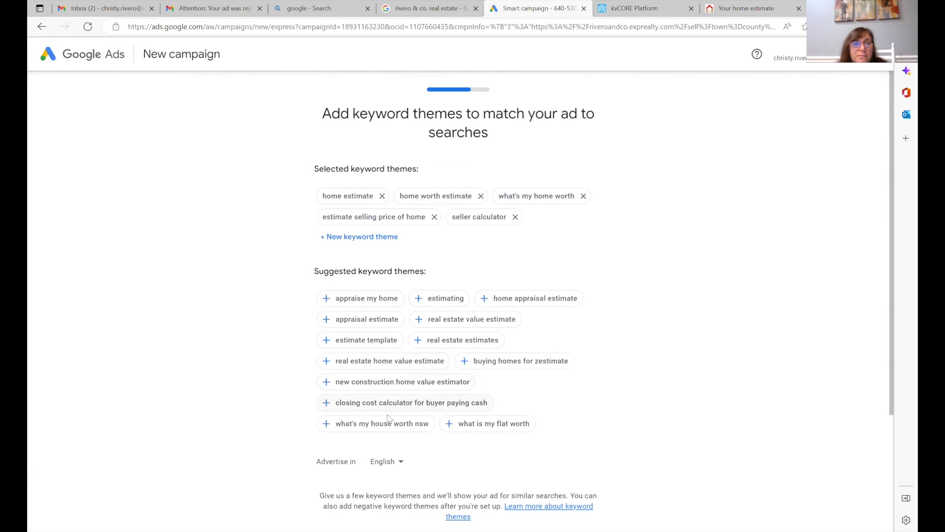
left_click(375, 298)
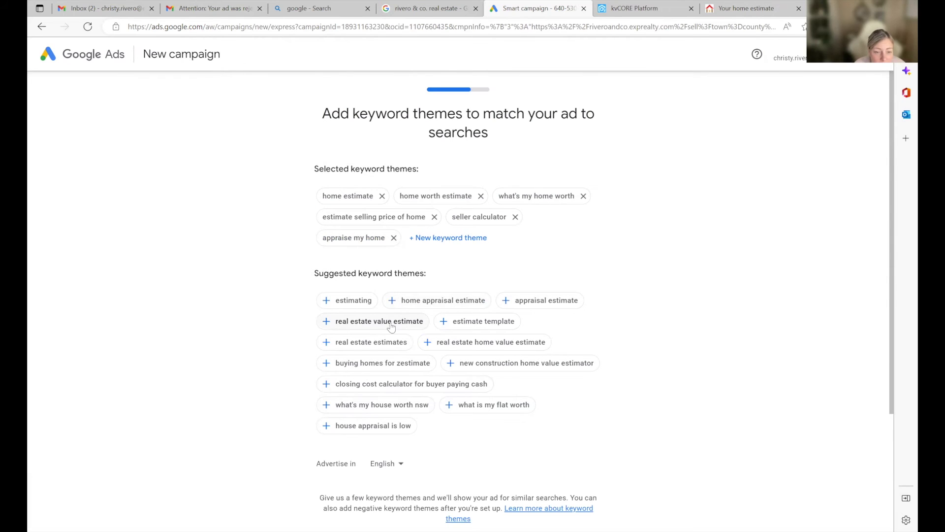
Add real estate home value estimate, real estate value estimate, buying homes for zestimate and closing cost calculator themes, dropping new construction estimator.
left_click(453, 344)
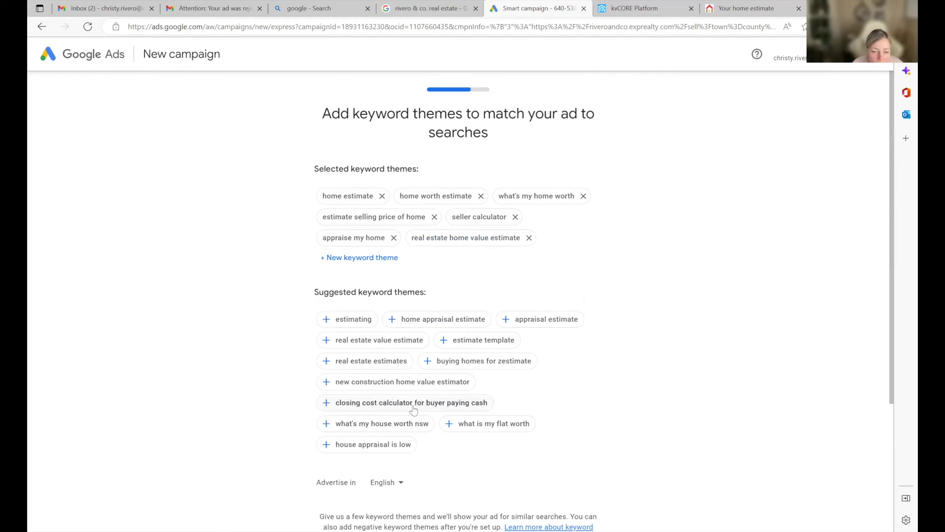
left_click(360, 341)
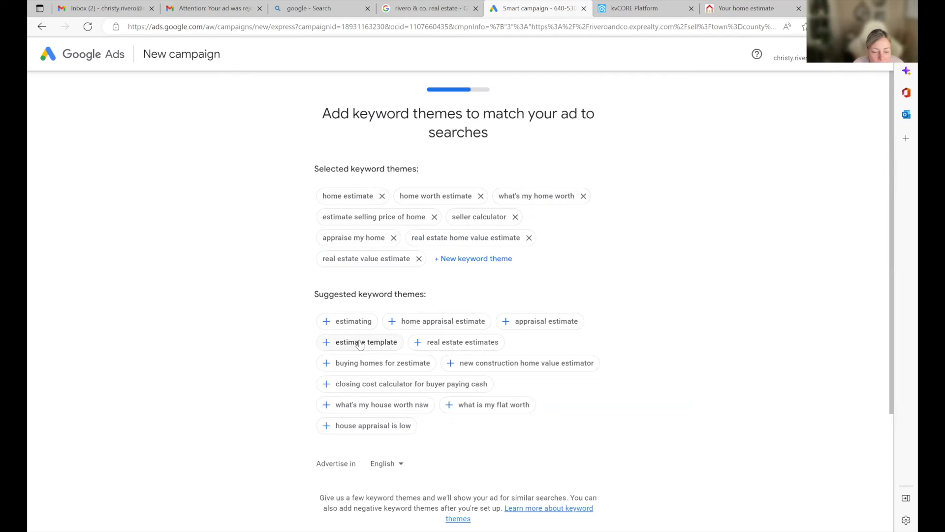
left_click(365, 363)
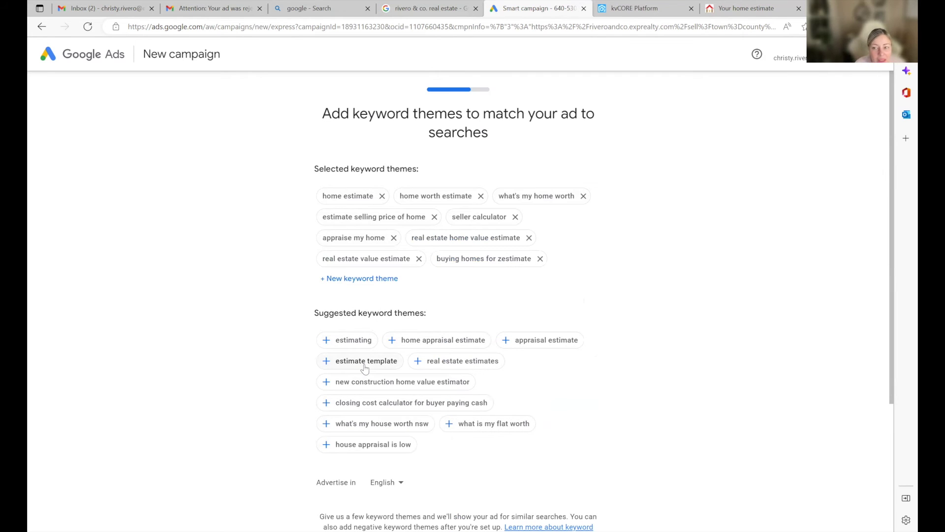
left_click(383, 403)
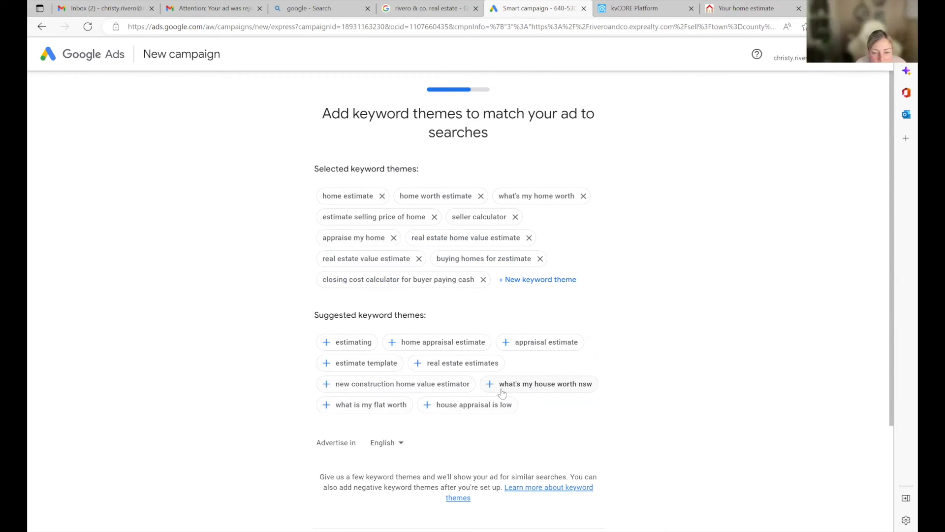
left_click(454, 385)
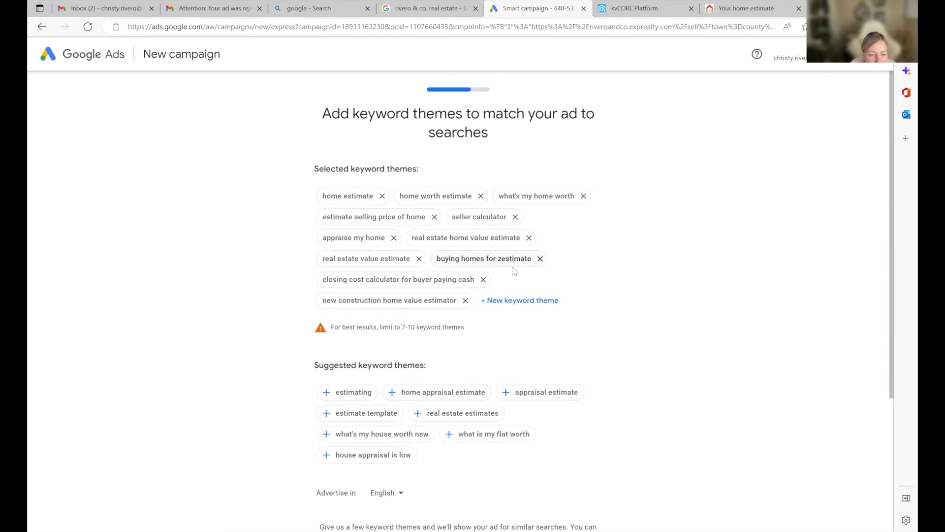
left_click(465, 301)
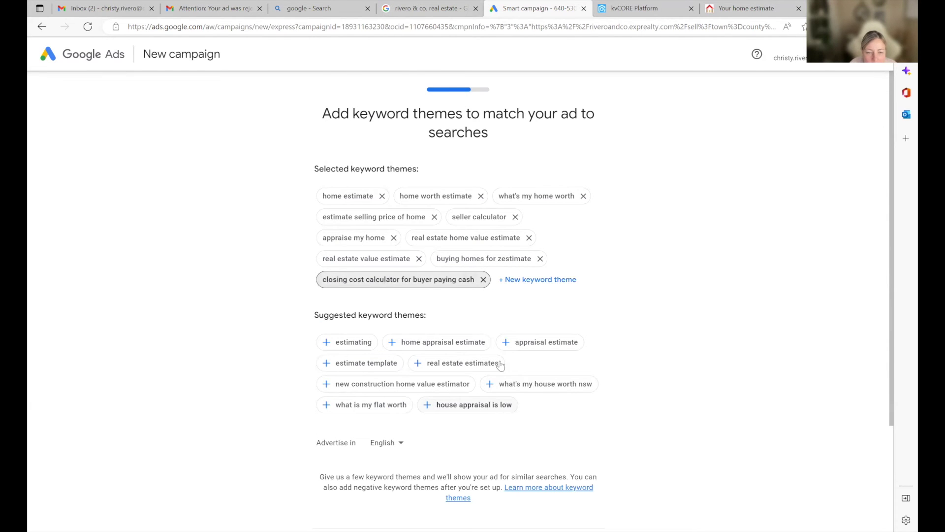
scroll(507, 366, "down", 3)
left_click(588, 408)
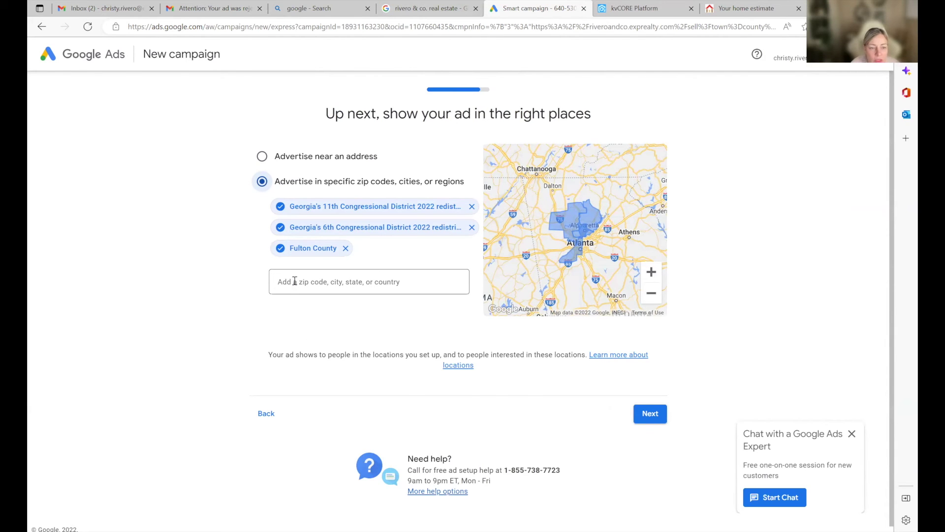
Target Cherokee County, Georgia, removing Fulton County and Georgia's 6th and 11th Congressional Districts.
left_click(295, 281)
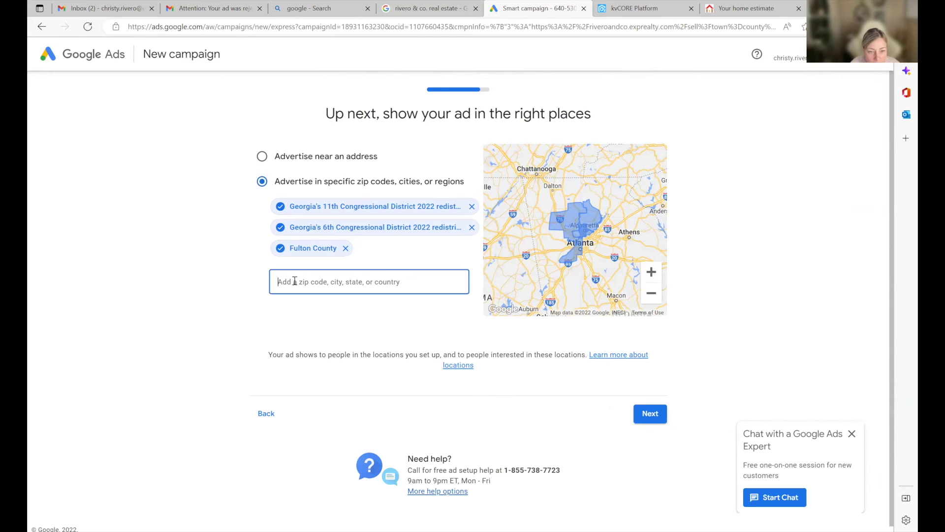
type("Cherokee")
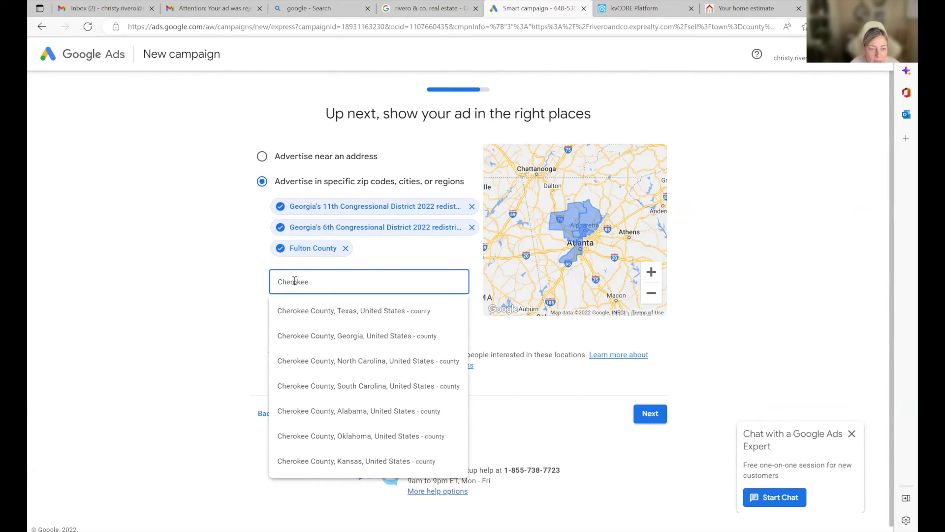
left_click(328, 335)
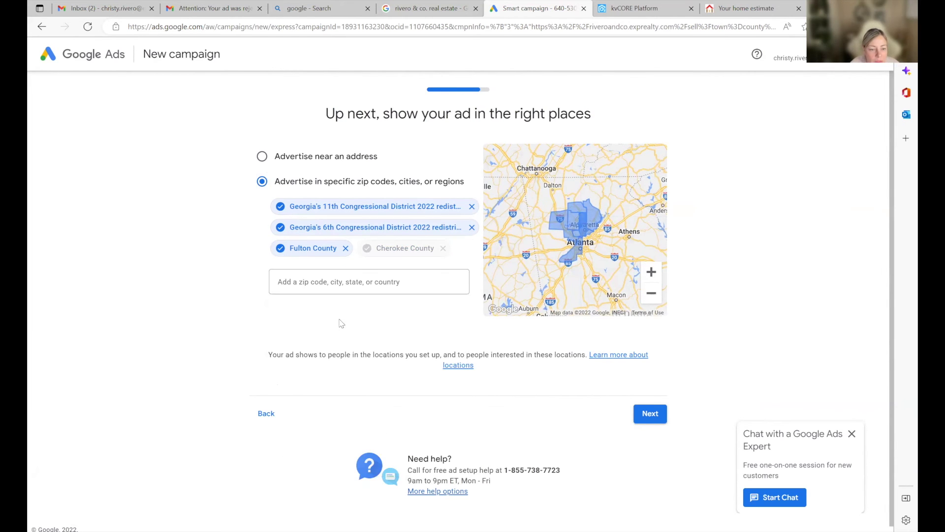
left_click(345, 248)
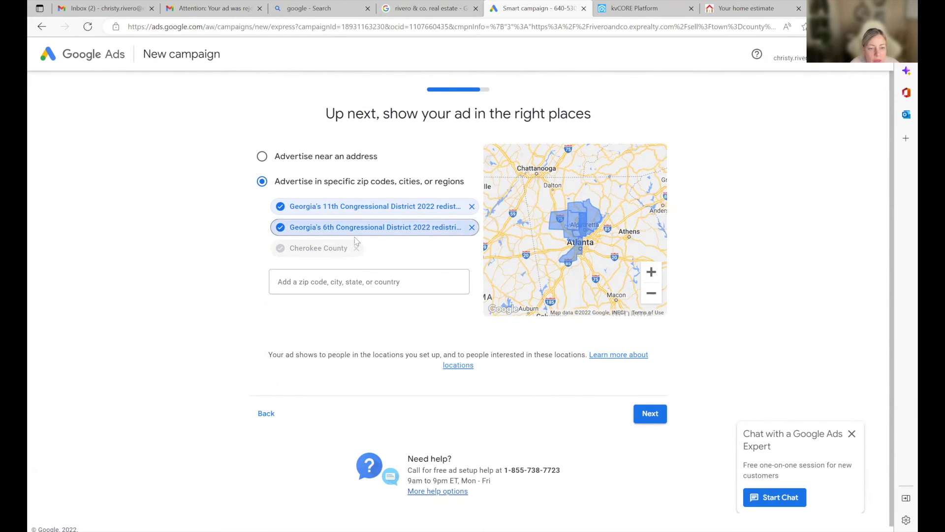
left_click(471, 227)
left_click(471, 206)
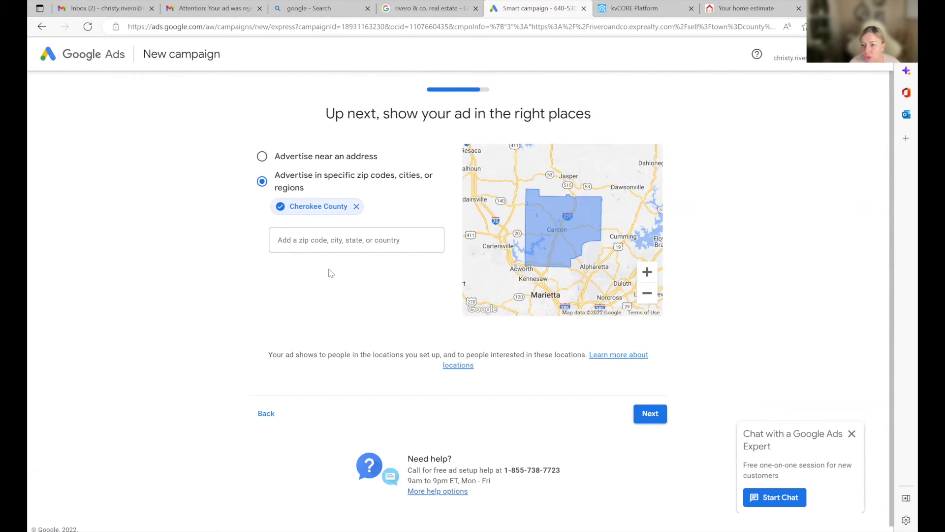
Choose the $4.20 daily average budget ($128 monthly max) instead of the recommended $8.00.
left_click(656, 418)
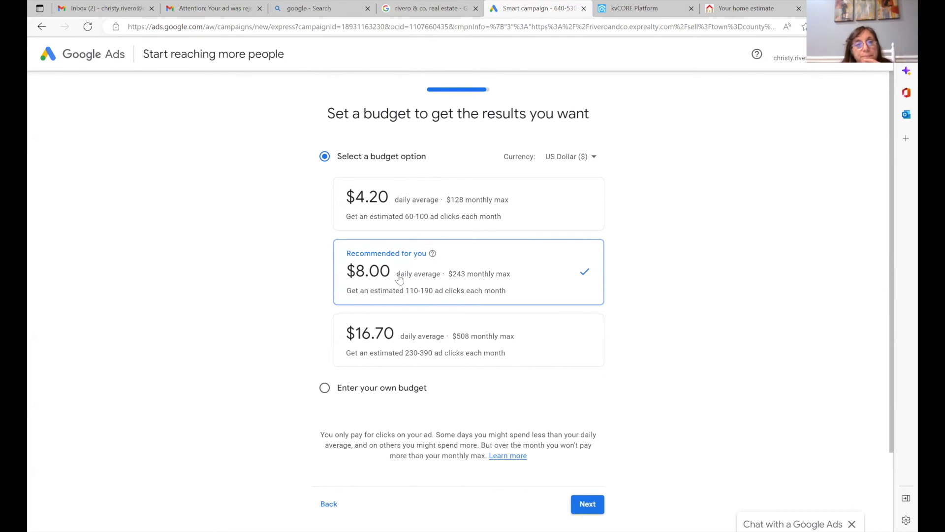
left_click(390, 224)
scroll(554, 410, "down", 2)
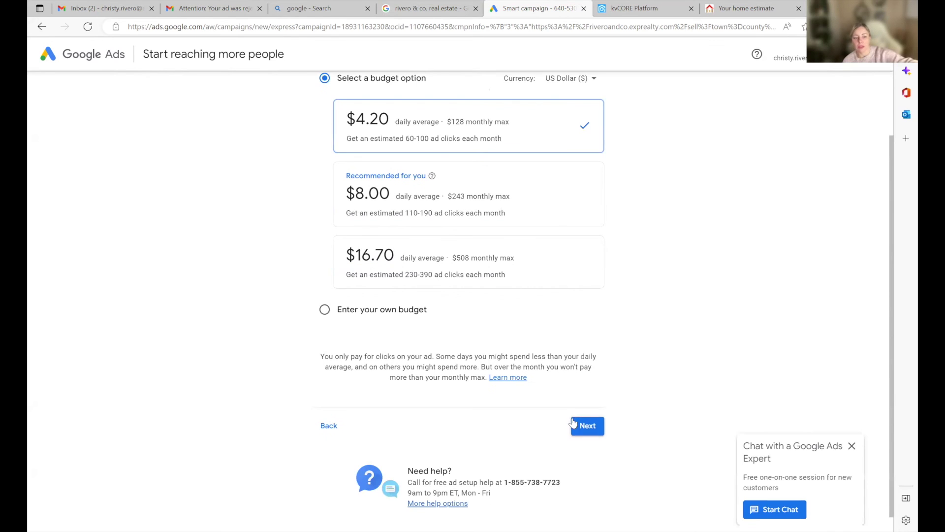
scroll(578, 424, "up", 2)
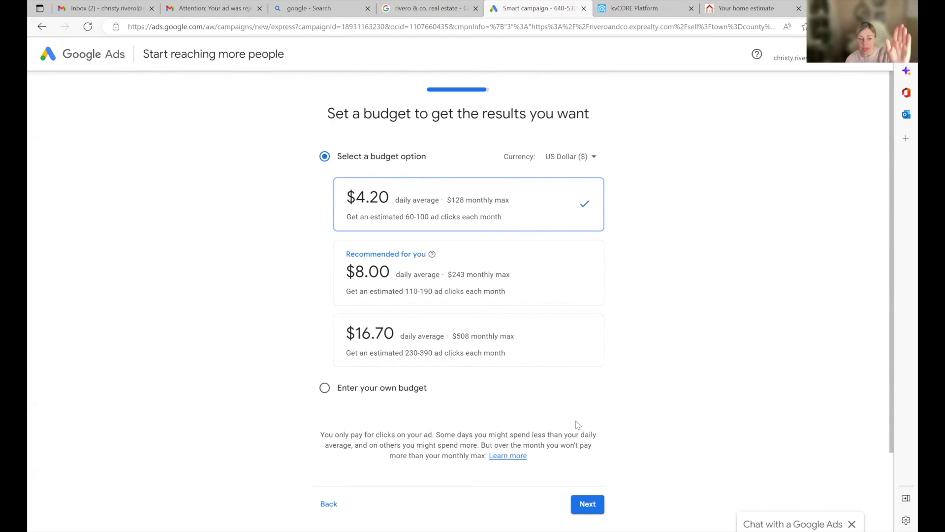
scroll(580, 429, "down", 2)
left_click(586, 435)
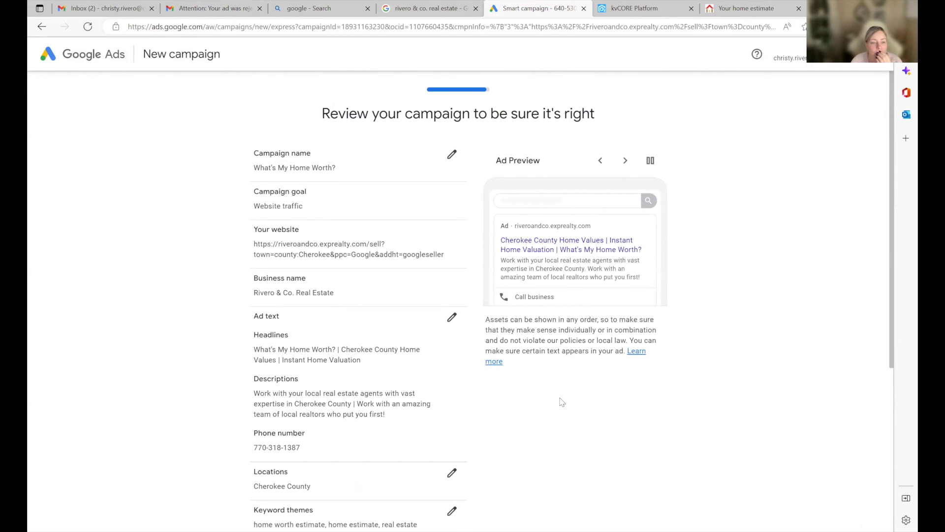
Review the ad text, Cherokee County location, keyword themes and budget, then proceed to payment.
scroll(564, 402, "down", 2)
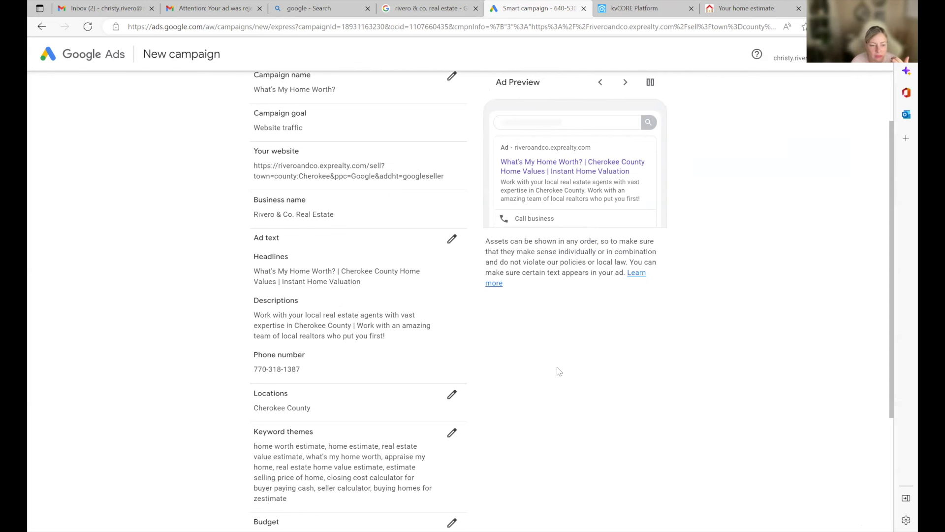
scroll(559, 372, "down", 3)
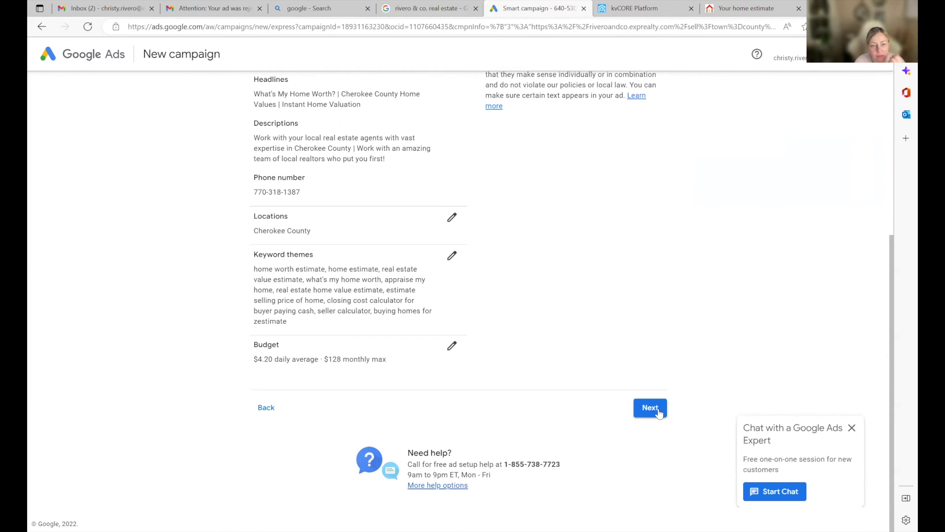
left_click(652, 428)
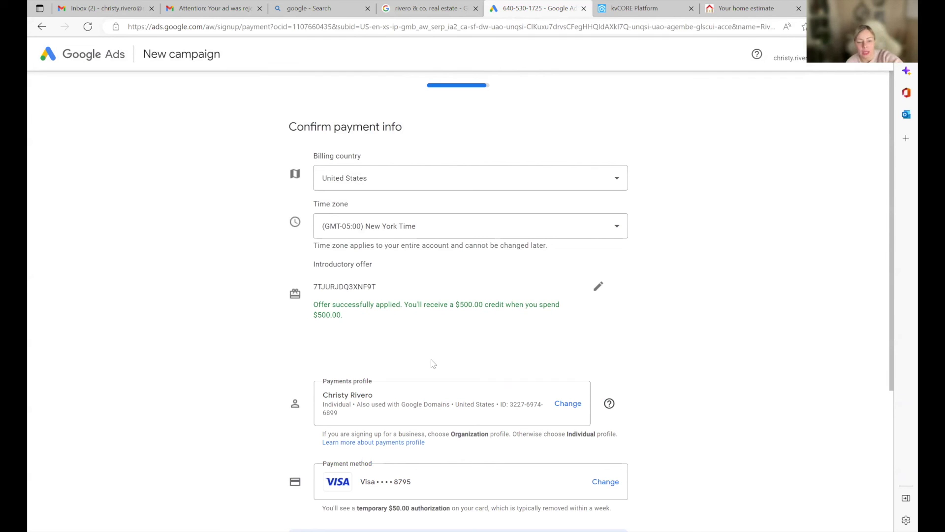
Check the payment details: United States billing, New York time zone, $500 offer and Visa card.
scroll(433, 364, "down", 1)
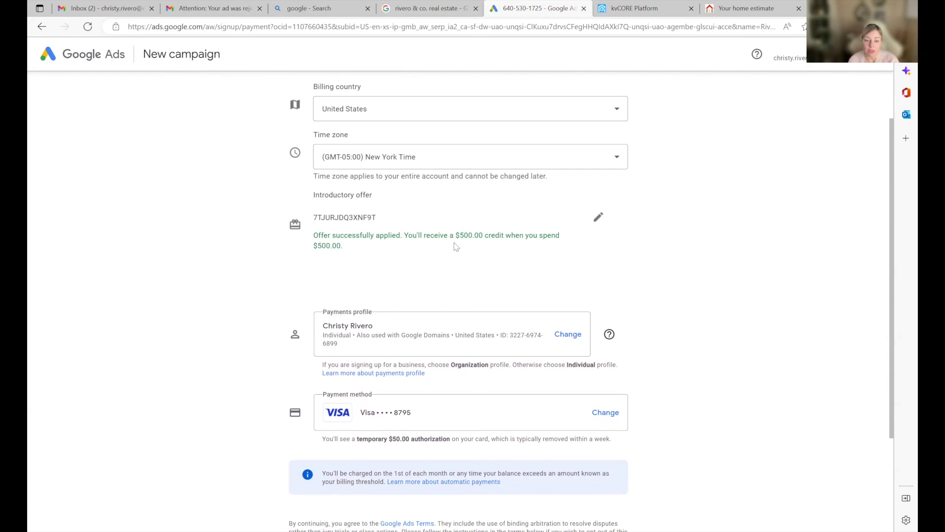
scroll(534, 335, "down", 1)
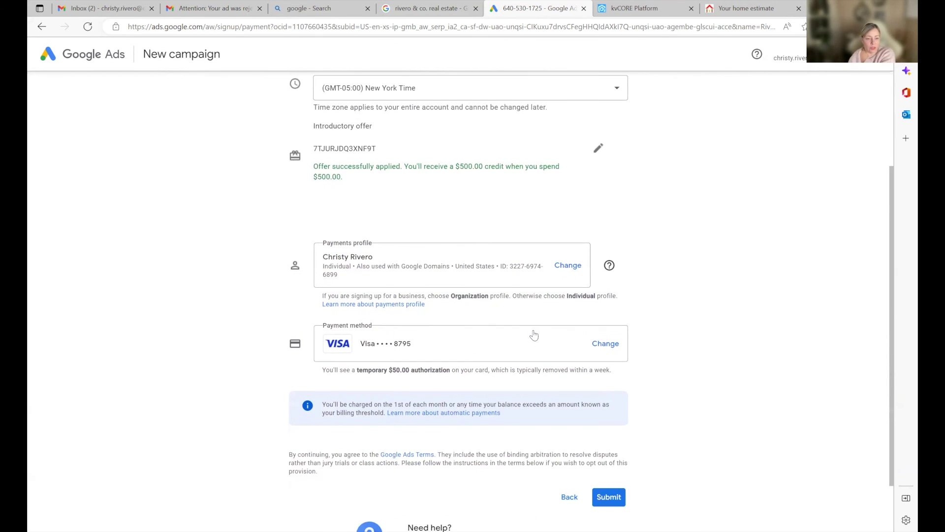
scroll(534, 335, "down", 1)
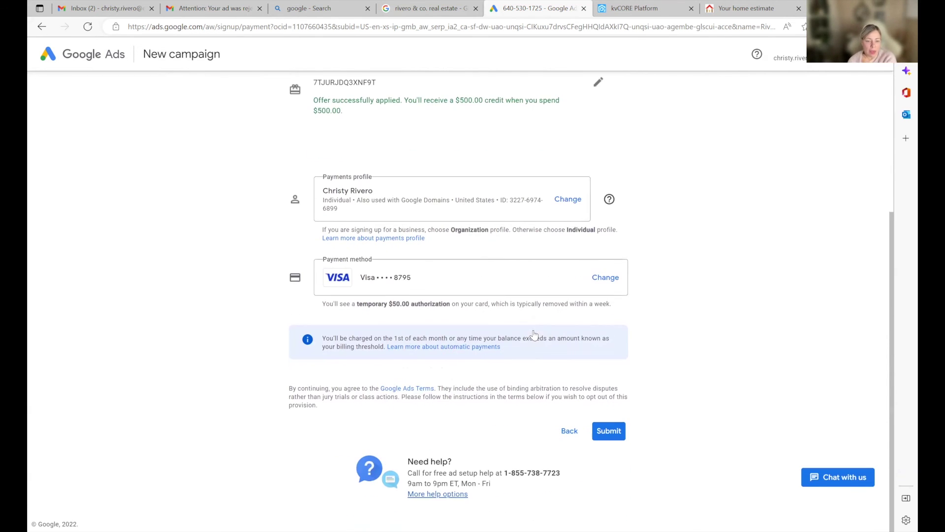
Submit the campaign and accept the Smart campaign optimization and remarketing terms.
left_click(604, 431)
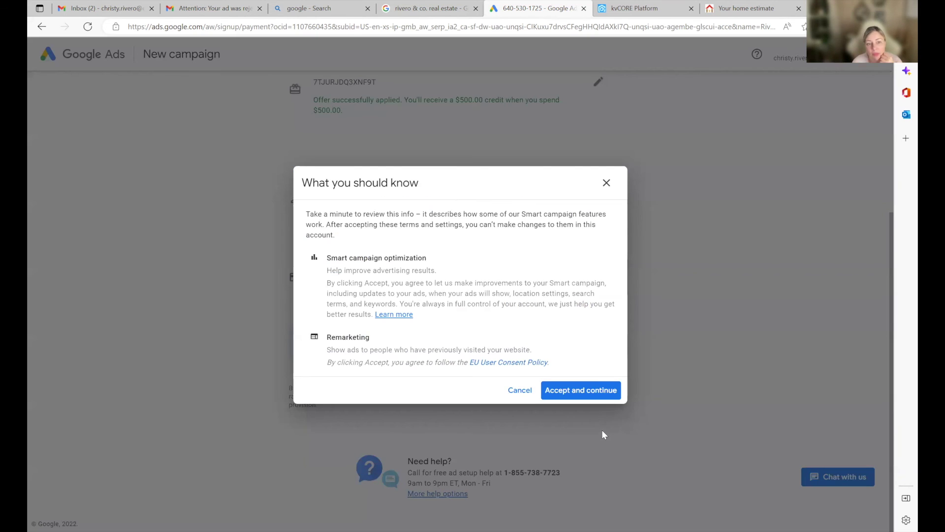
left_click(592, 396)
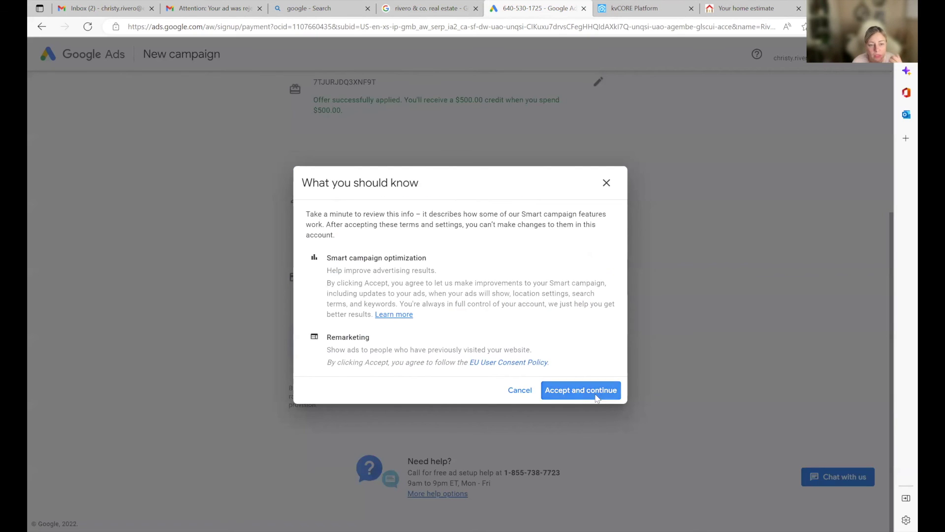